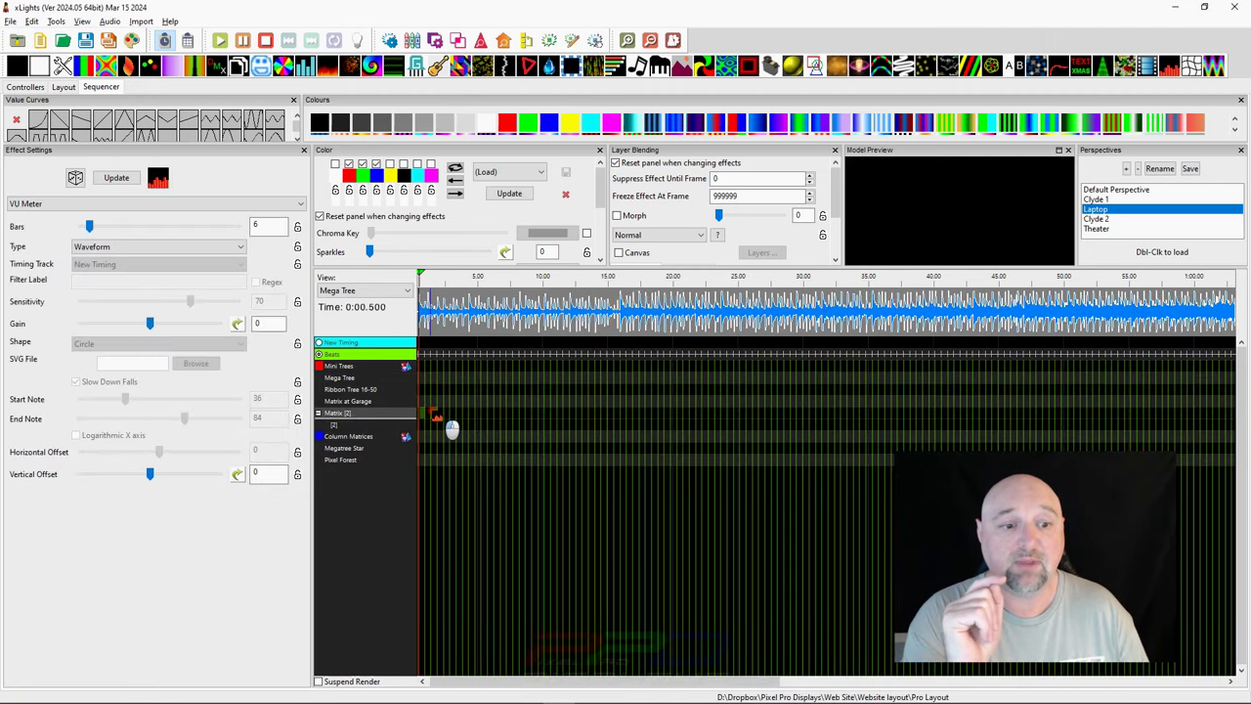
# - Stretch the Matrix's VU Meter effect so its end reaches about 17.4 seconds
pyautogui.click(447, 416)
pyautogui.moveTo(453, 413); pyautogui.dragTo(637, 407)
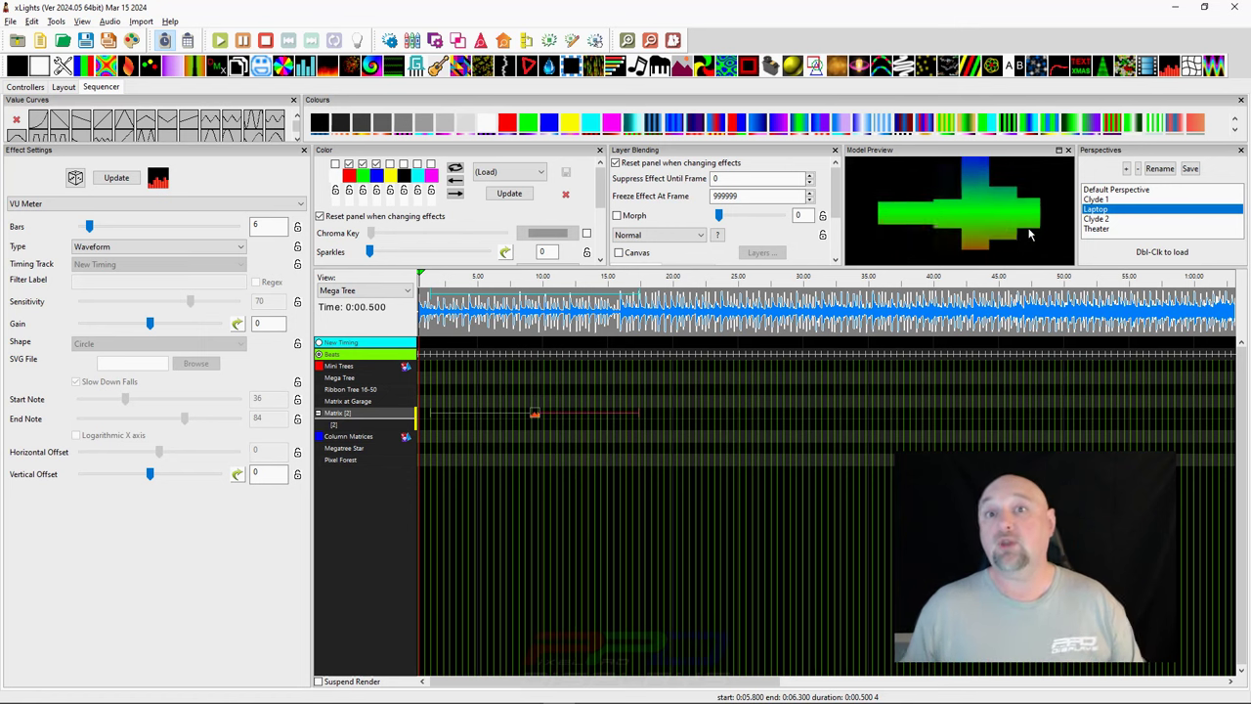
# - Select the Matrix VU Meter effect, raise its bar count, and mark a time range
pyautogui.scroll(2, 1017, 420)
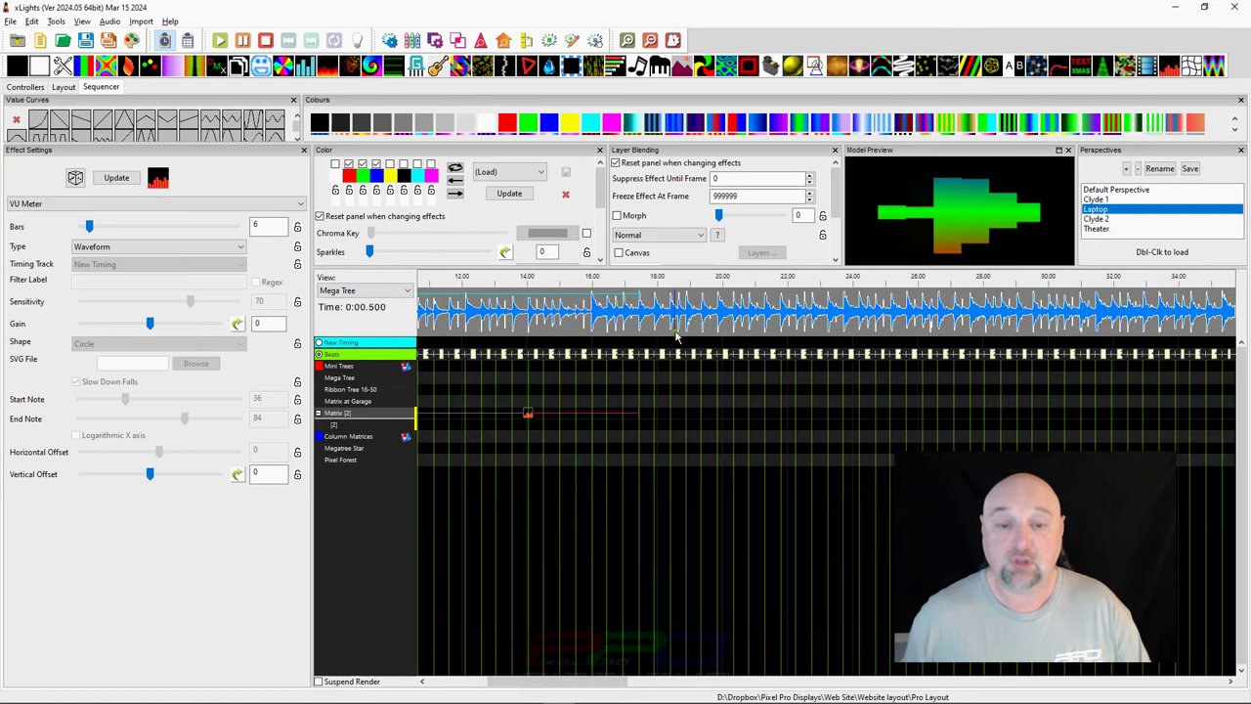
pyautogui.scroll(3, 573, 391)
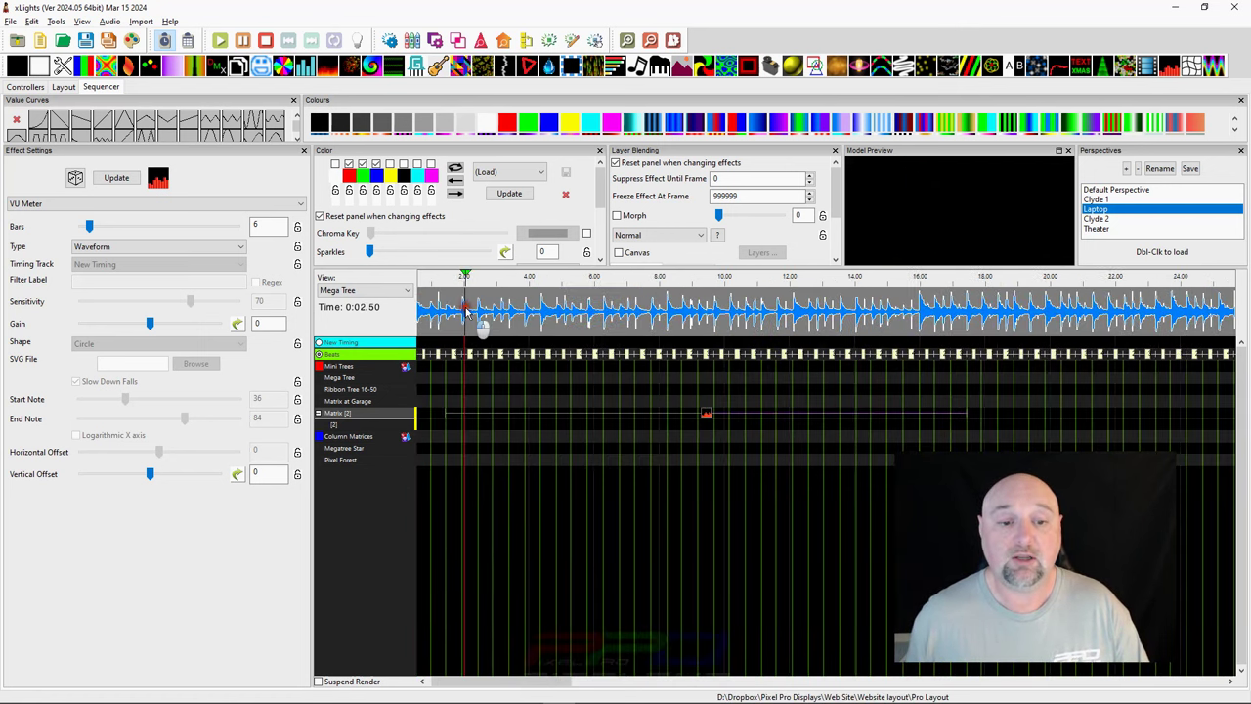
pyautogui.click(831, 413)
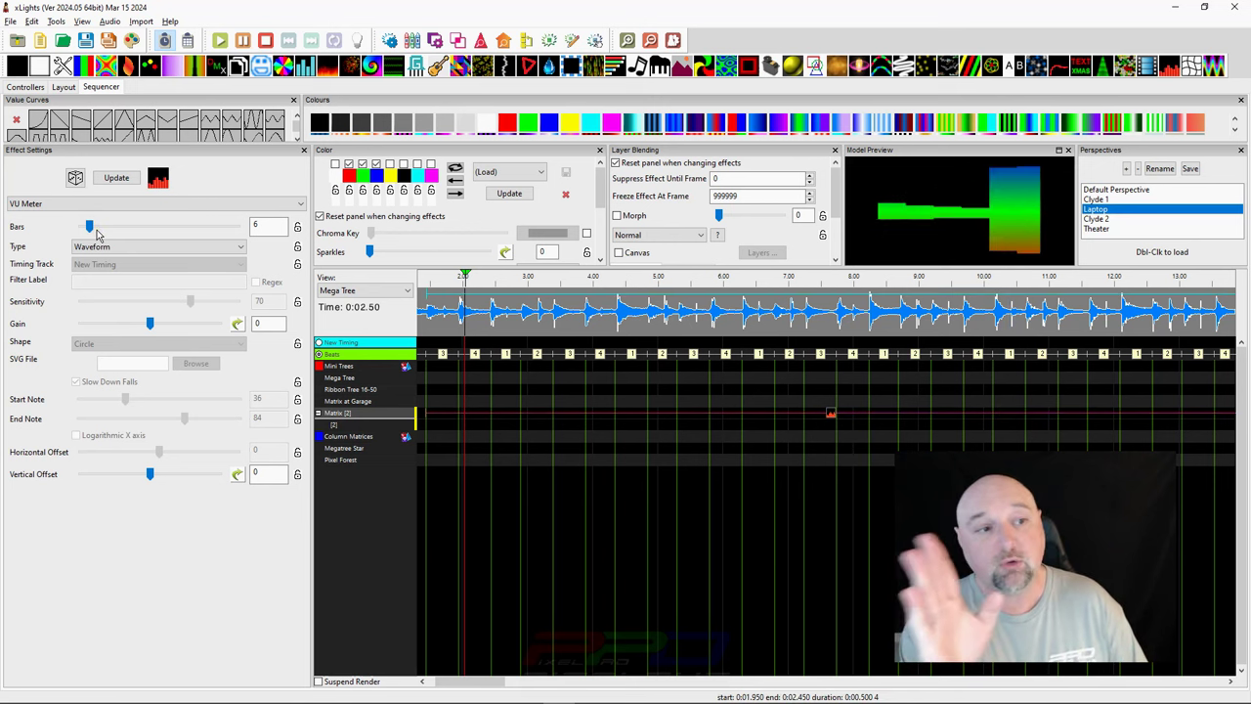
pyautogui.moveTo(91, 228); pyautogui.dragTo(142, 228)
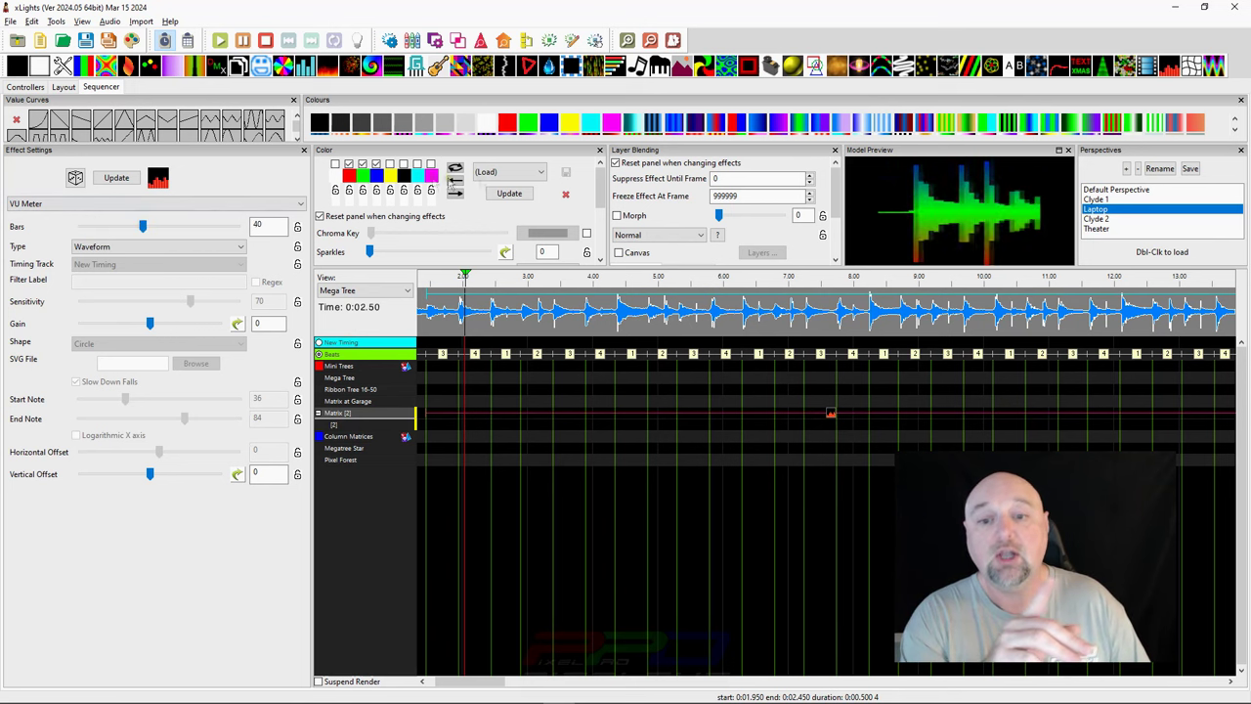
pyautogui.click(427, 325)
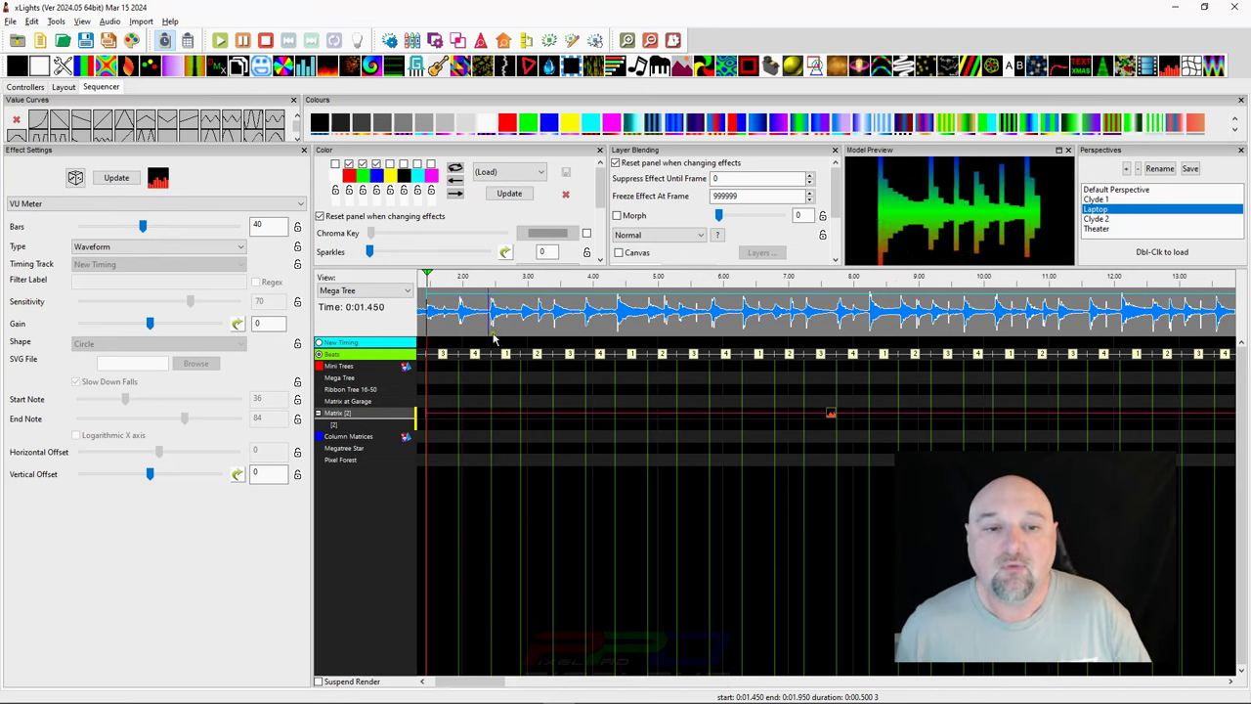
pyautogui.moveTo(491, 305); pyautogui.dragTo(665, 305)
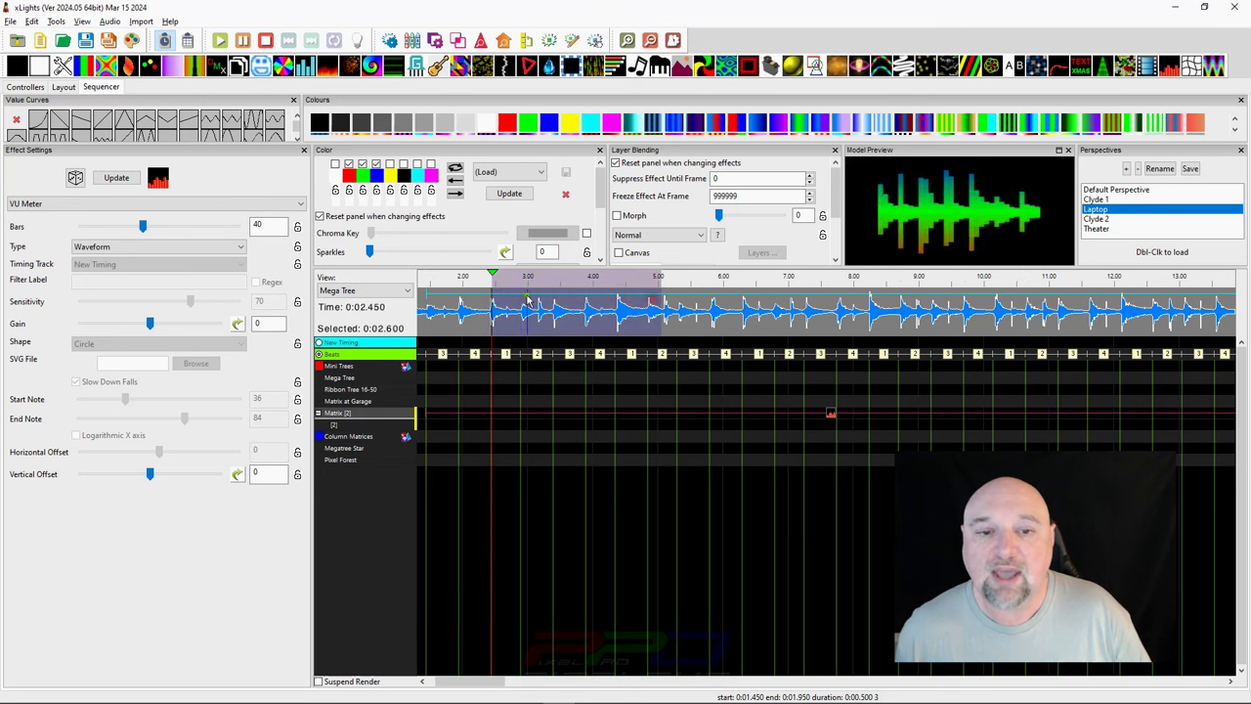
pyautogui.moveTo(469, 305); pyautogui.dragTo(637, 308)
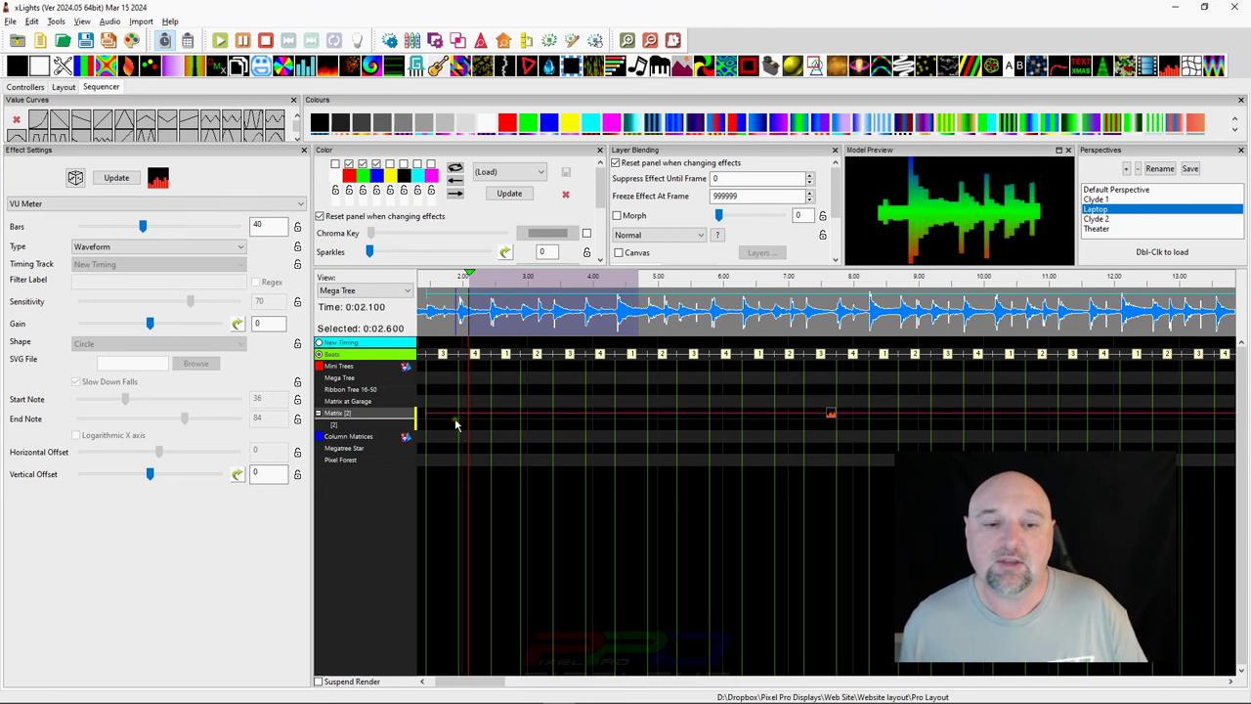
# - Set the VU Meter bars to 9, then play from about 1.5 seconds and stop
pyautogui.moveTo(457, 416); pyautogui.dragTo(428, 415)
pyautogui.moveTo(147, 227); pyautogui.dragTo(88, 227)
pyautogui.click(104, 229)
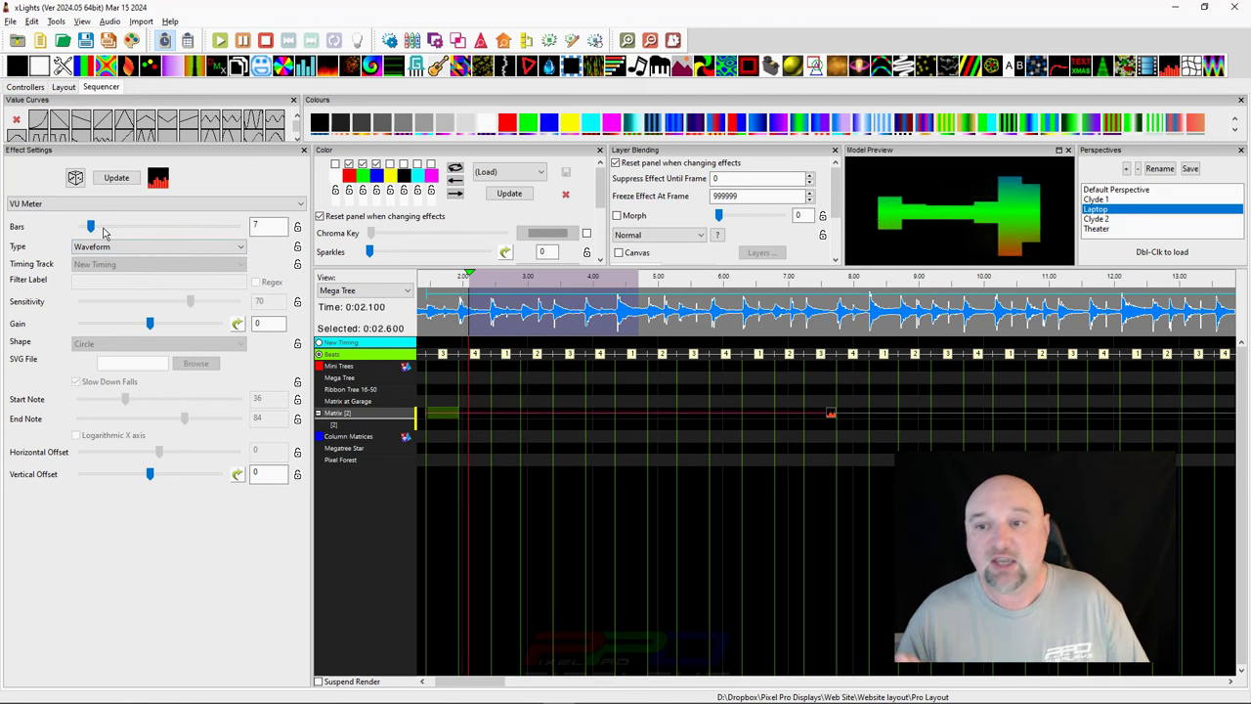
pyautogui.click(105, 230)
pyautogui.click(105, 232)
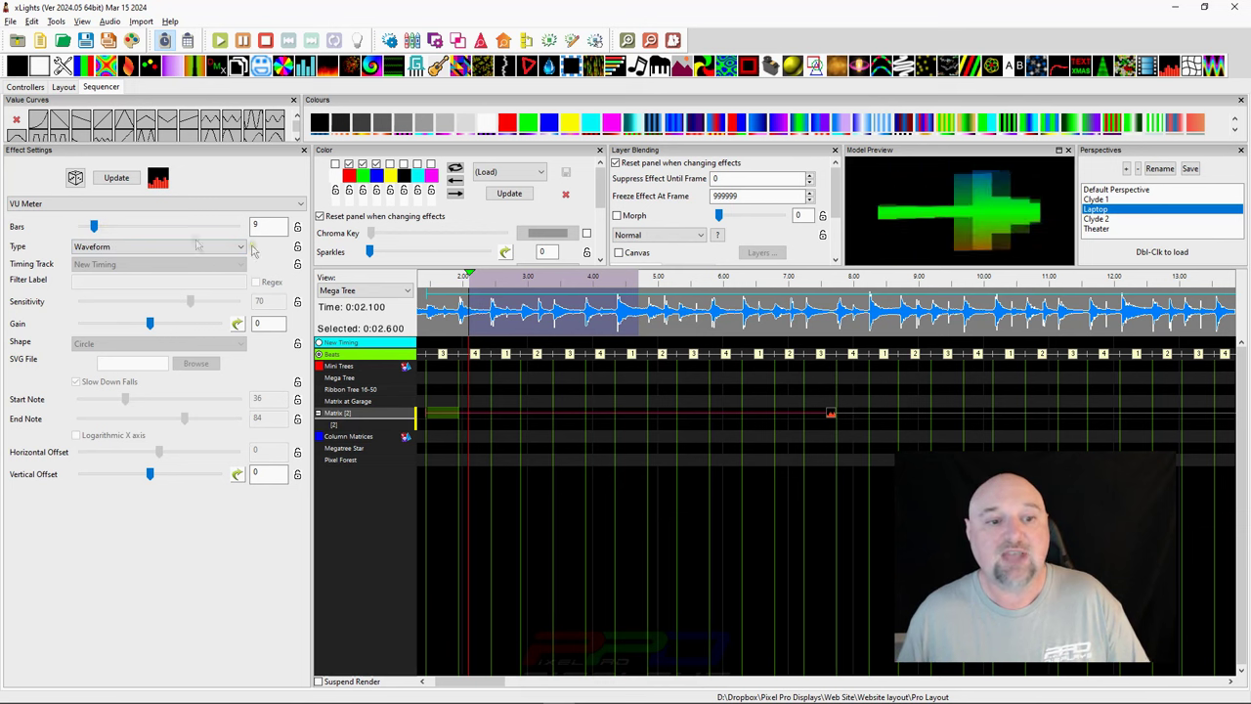
pyautogui.click(437, 312)
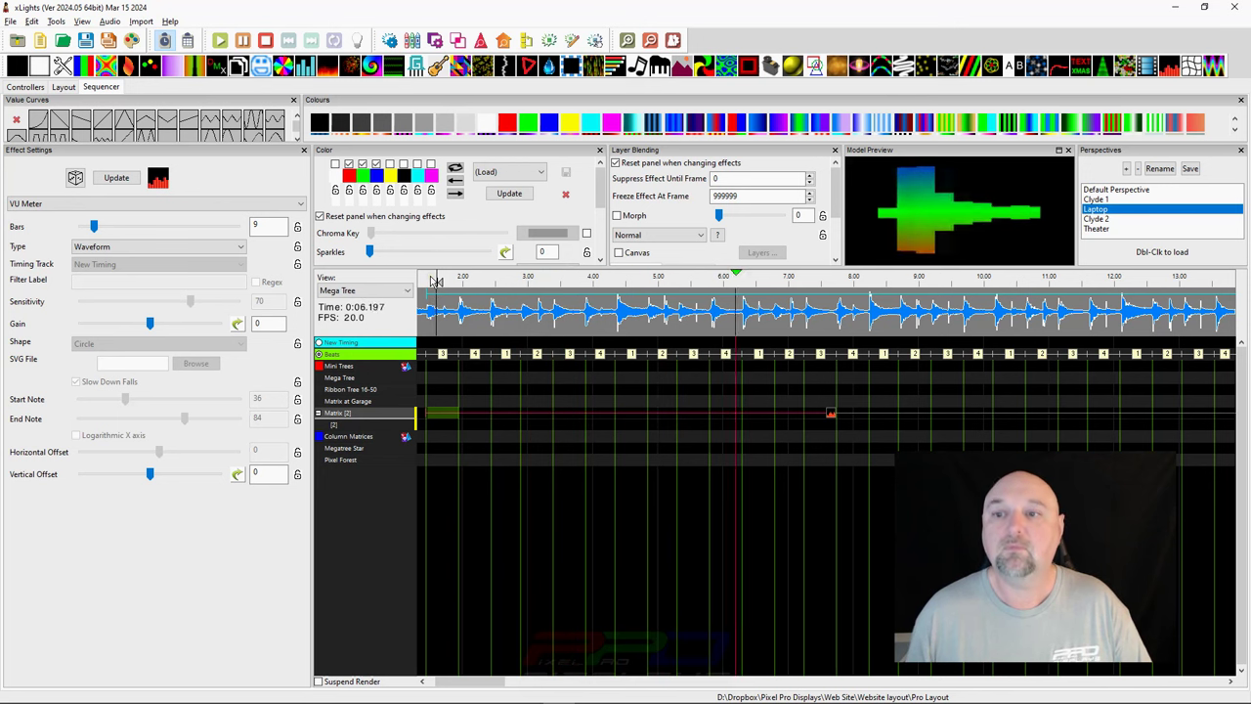
pyautogui.press('space')
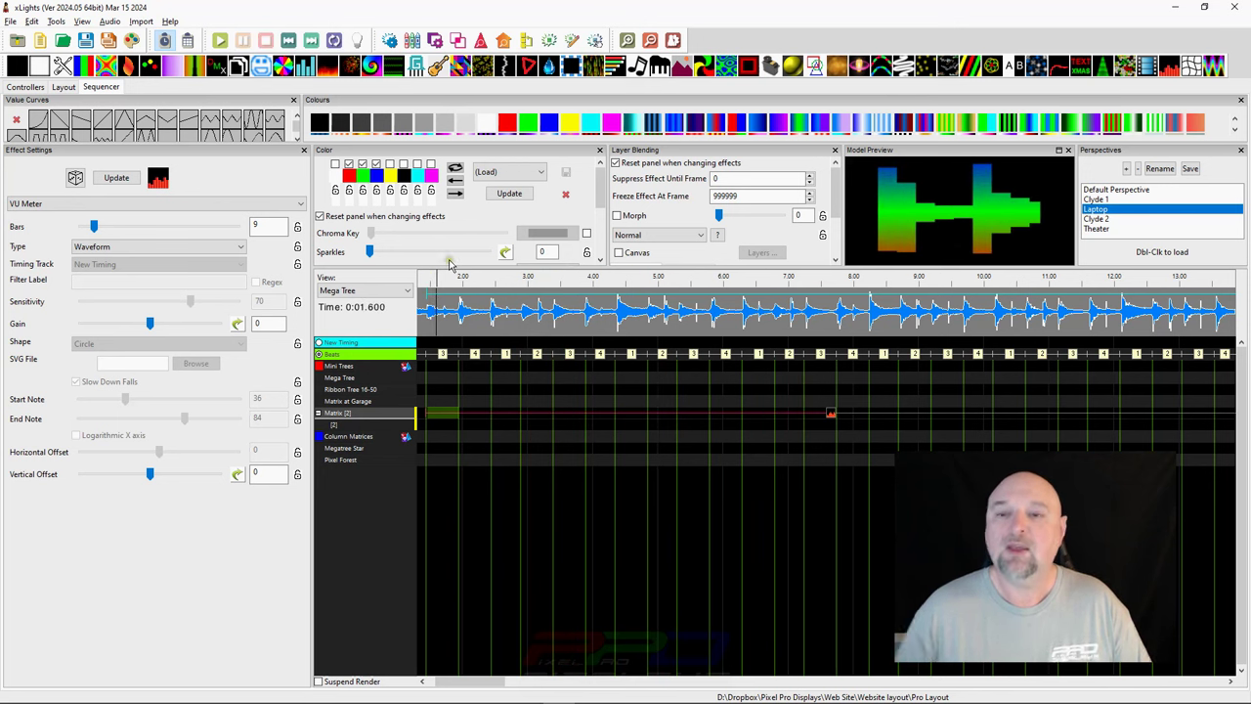
# - Adjust the VU Meter Gain and Bars sliders, ending at gain 85 and 24 bars
pyautogui.click(833, 414)
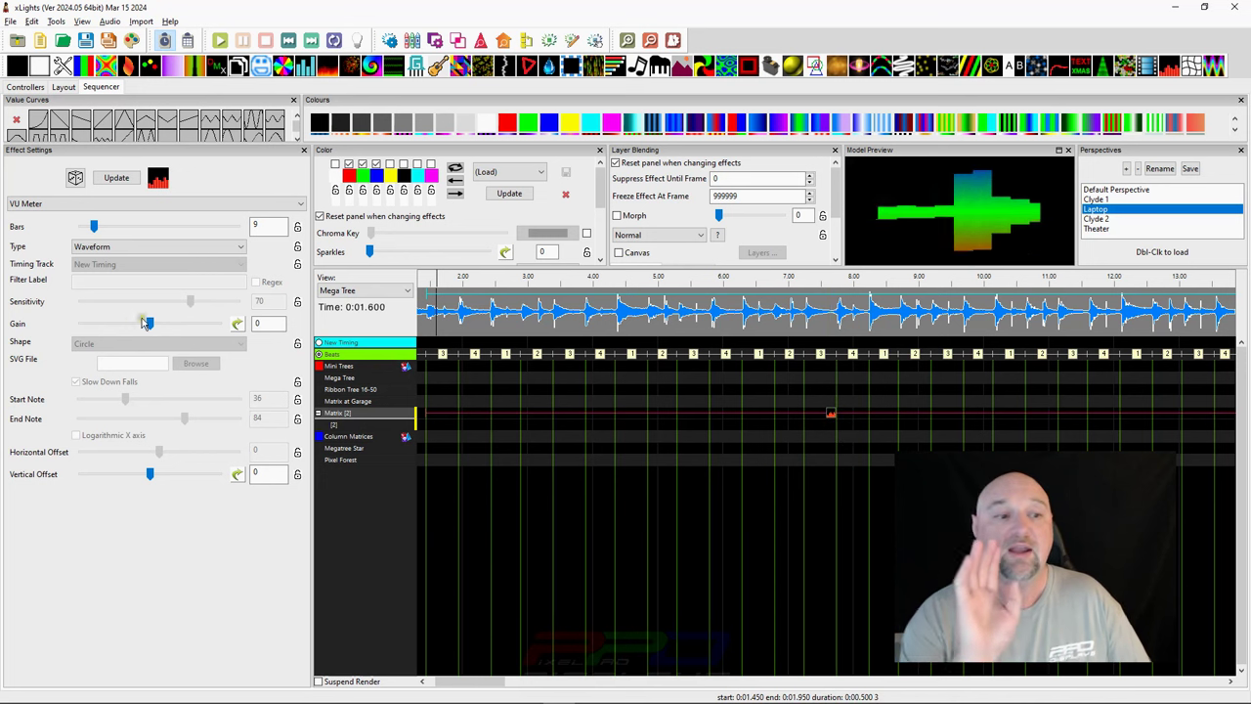
pyautogui.moveTo(145, 323); pyautogui.dragTo(151, 324)
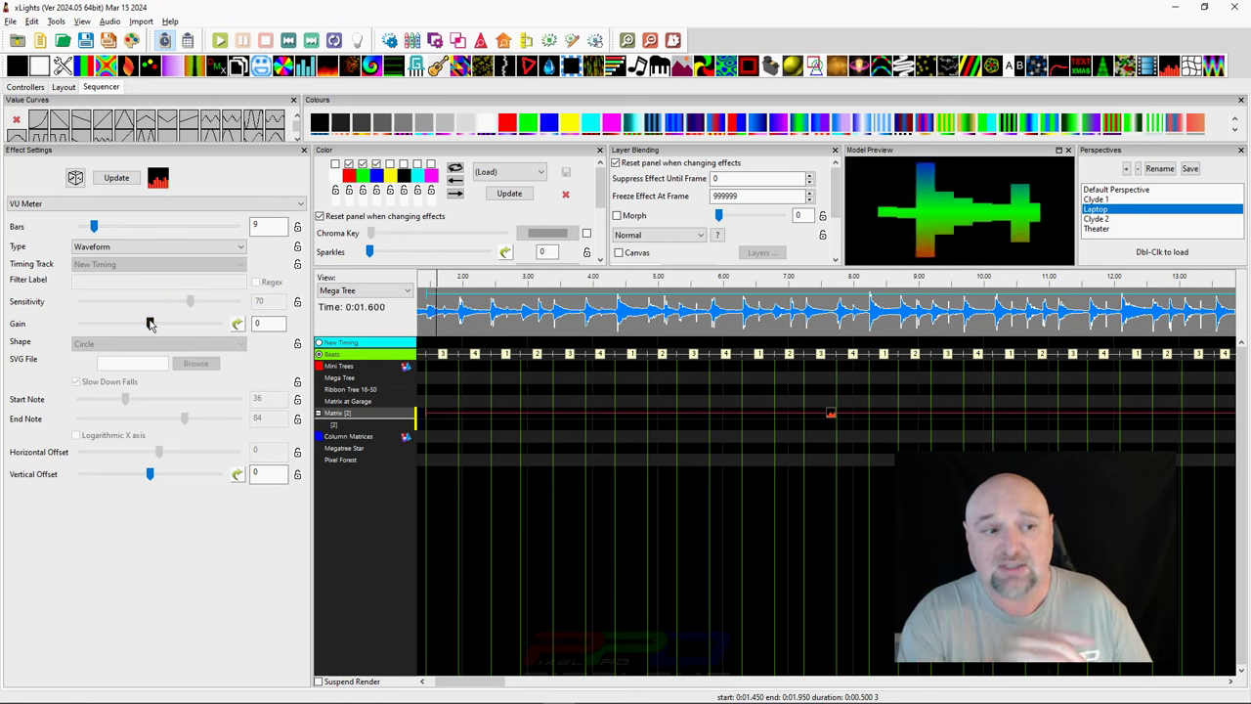
pyautogui.moveTo(150, 323); pyautogui.dragTo(119, 323)
pyautogui.moveTo(94, 226); pyautogui.dragTo(134, 226)
pyautogui.moveTo(119, 323); pyautogui.dragTo(208, 324)
pyautogui.moveTo(136, 226); pyautogui.dragTo(149, 227)
pyautogui.moveTo(149, 227); pyautogui.dragTo(126, 230)
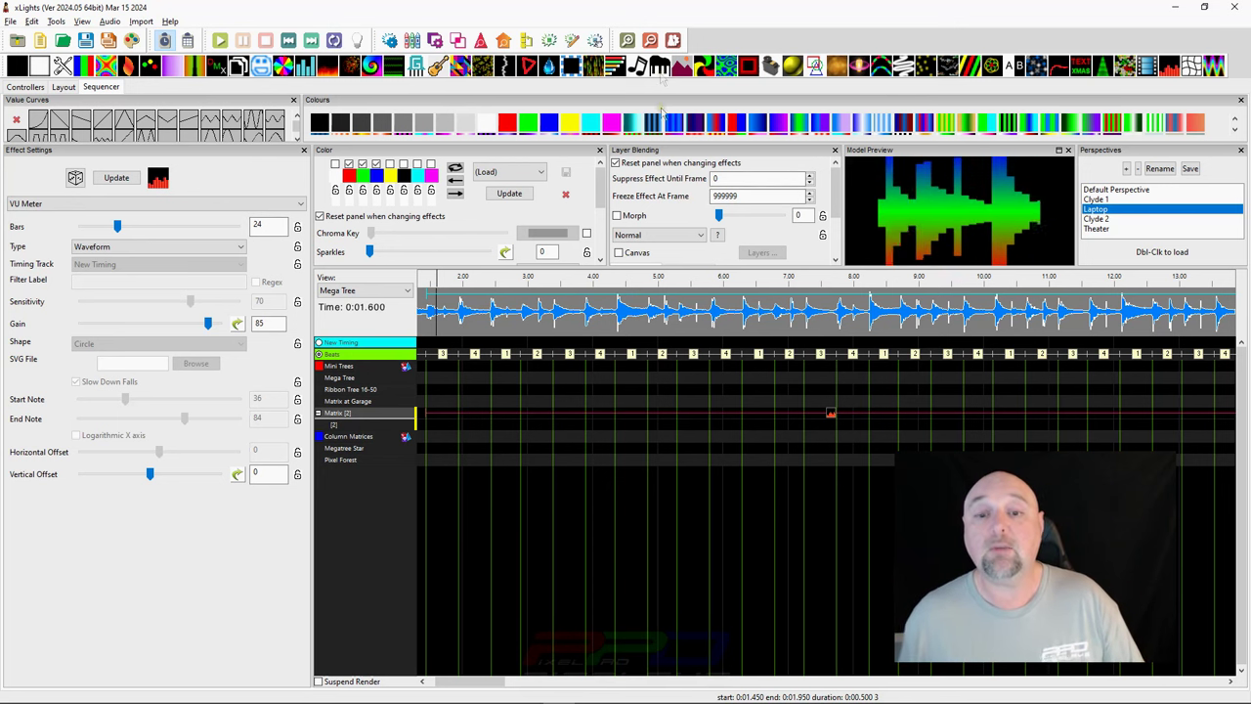
# - Stop playback and pick a spot on the Matrix row
pyautogui.moveTo(652, 391); pyautogui.dragTo(626, 428)
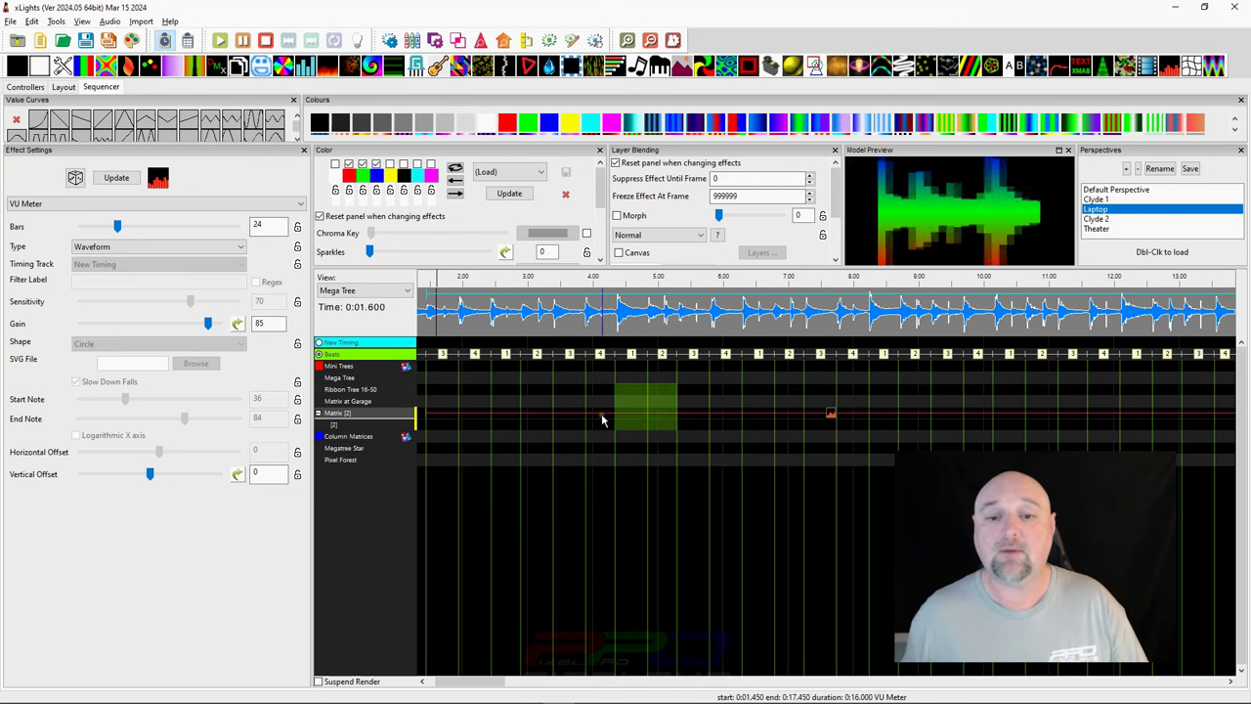
pyautogui.press('space')
pyautogui.click(571, 414)
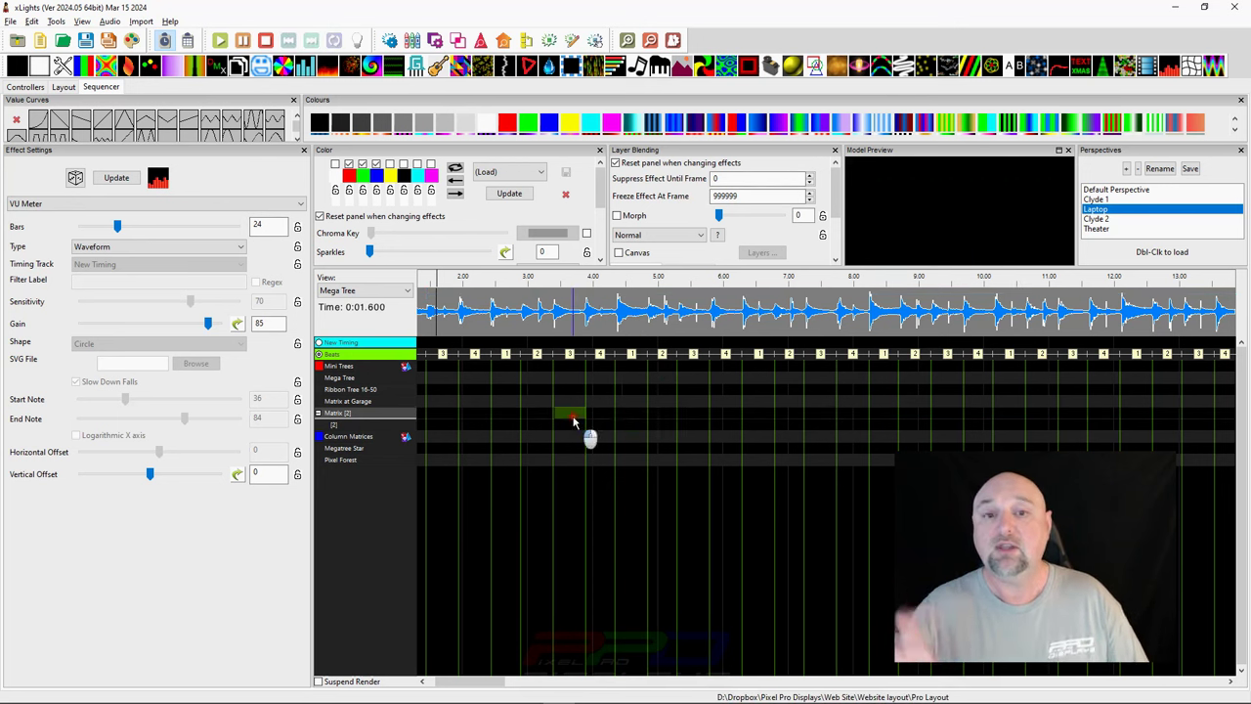
# - Place a new VU Meter effect on the Matrix at 2.45 s, ending near 10 seconds
pyautogui.click(659, 70)
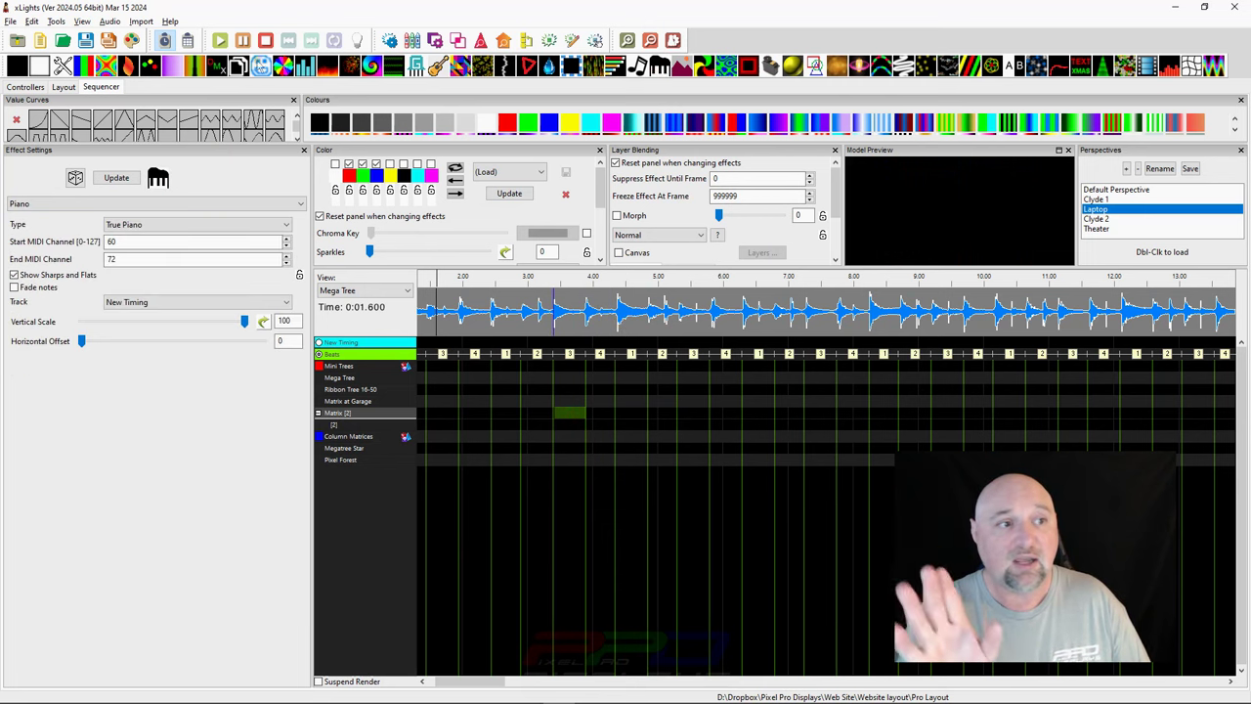
pyautogui.click(39, 65)
pyautogui.click(17, 66)
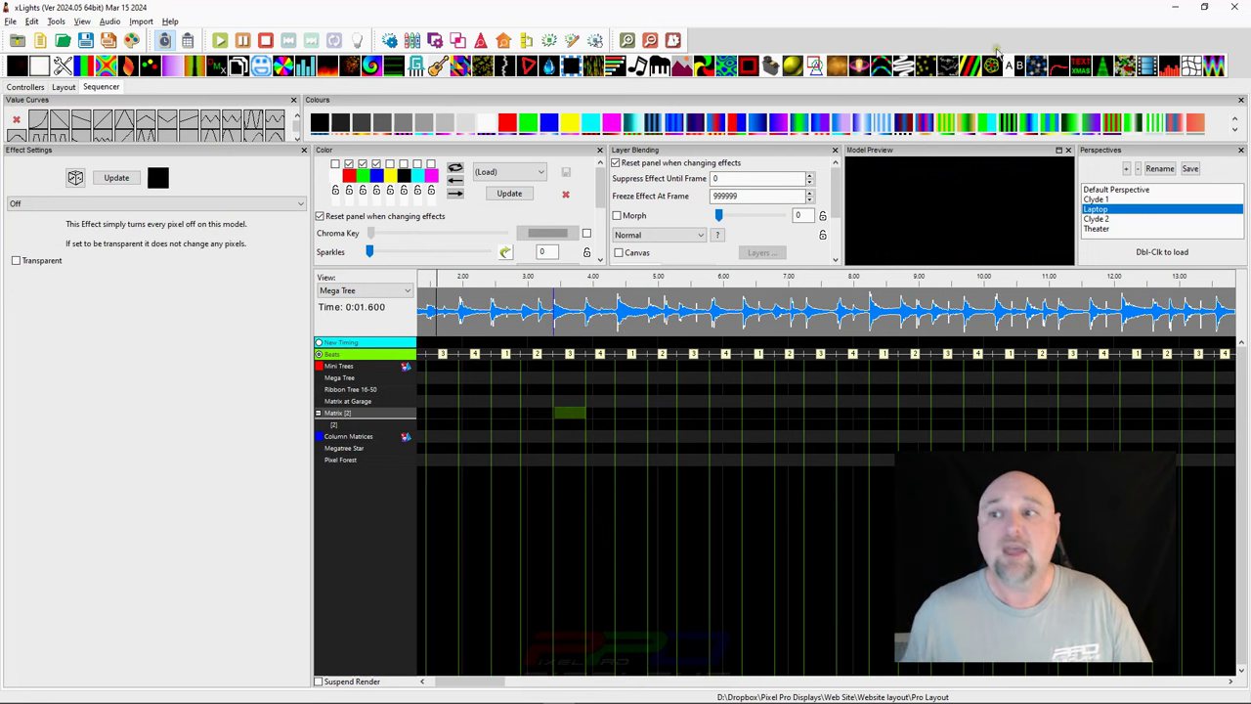
pyautogui.moveTo(1190, 66); pyautogui.dragTo(511, 413)
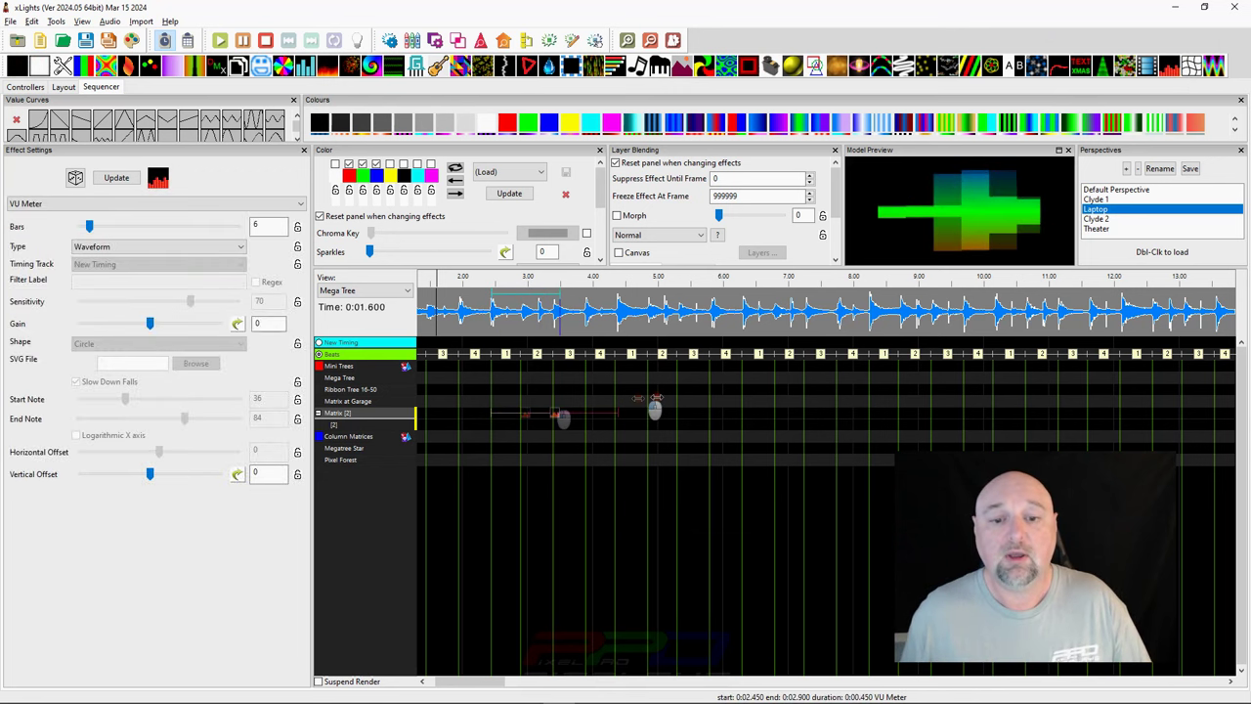
pyautogui.moveTo(654, 409); pyautogui.dragTo(975, 412)
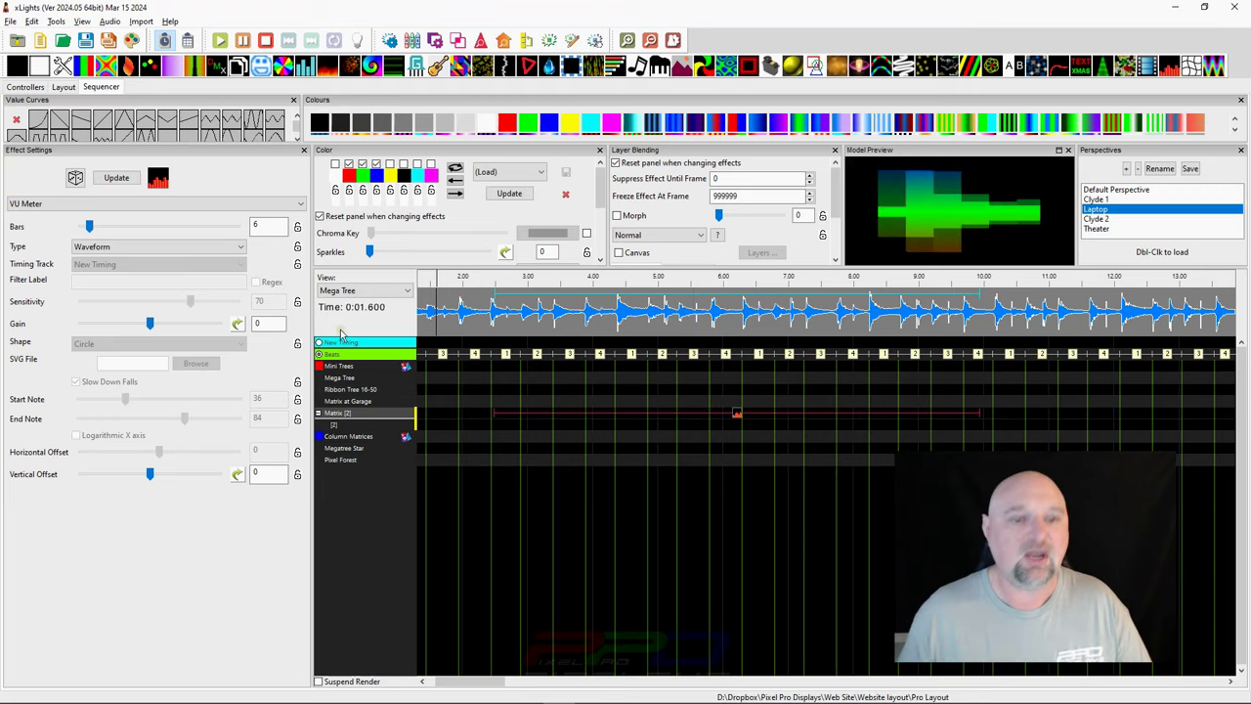
# - Switch the VU Meter type to Frame Waveform and set about 63 bars from 2.45 s
pyautogui.click(189, 245)
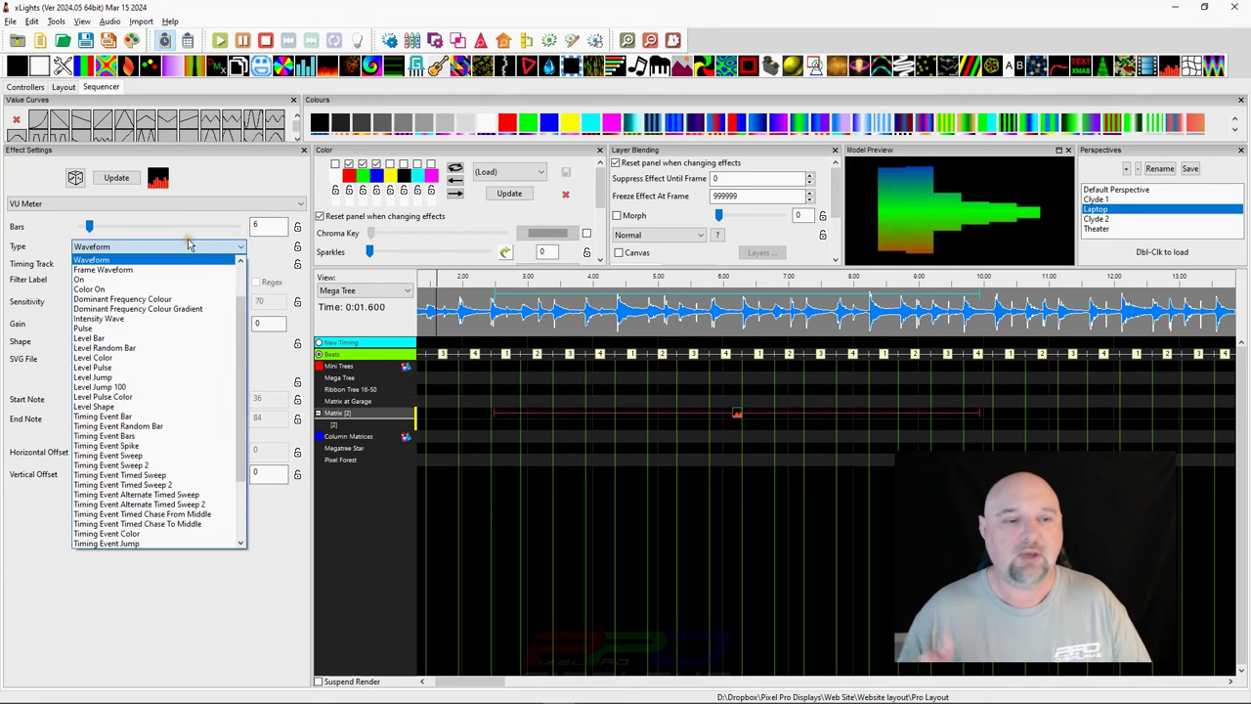
pyautogui.click(117, 270)
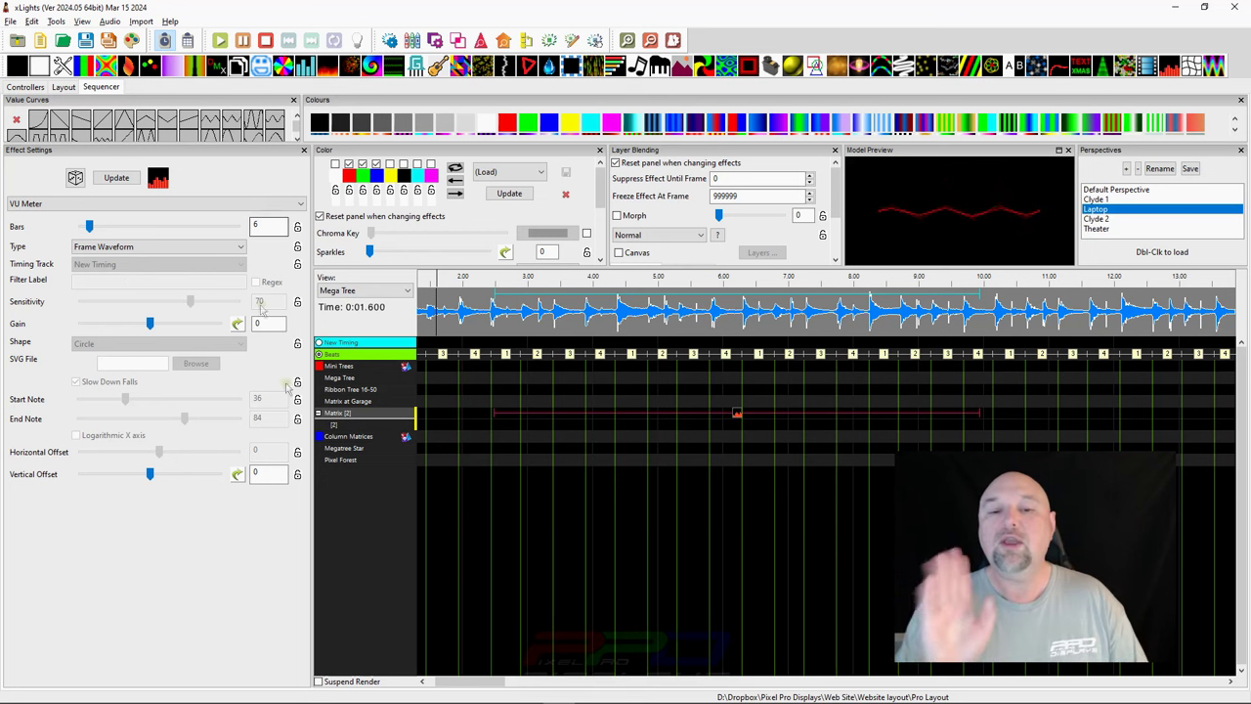
pyautogui.click(492, 311)
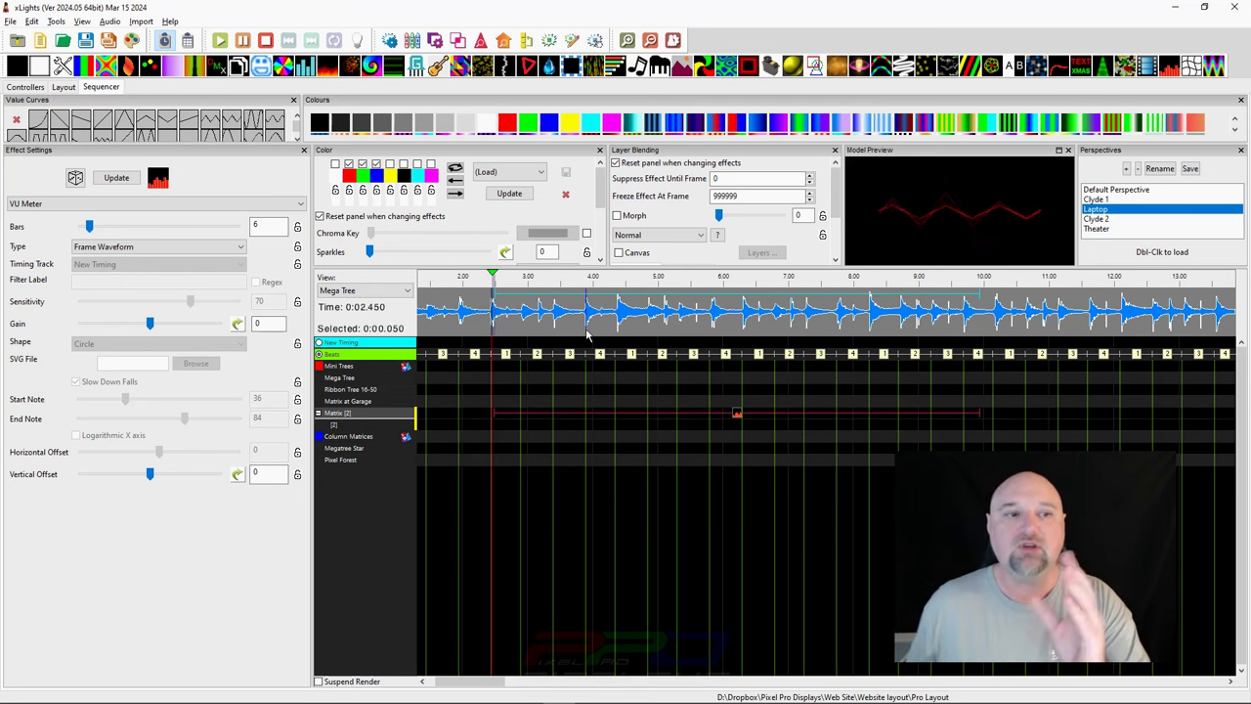
pyautogui.scroll(3, 586, 334)
pyautogui.moveTo(89, 225); pyautogui.dragTo(193, 228)
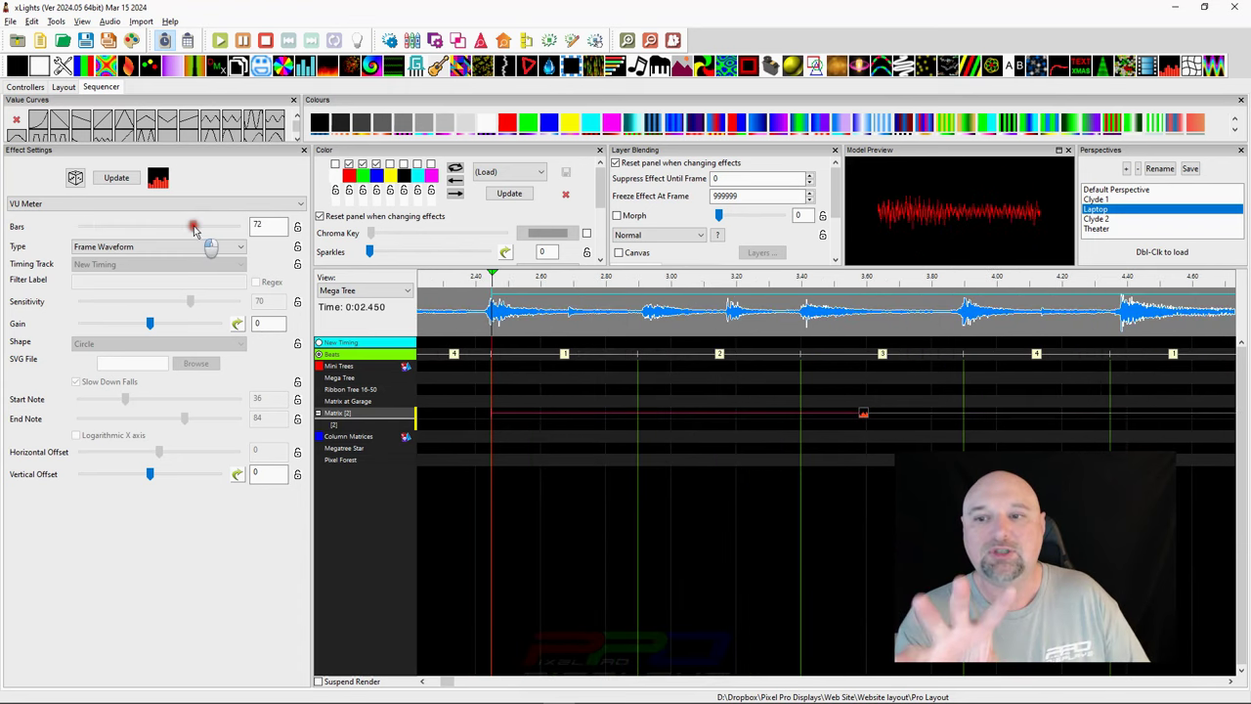
pyautogui.moveTo(193, 227); pyautogui.dragTo(180, 229)
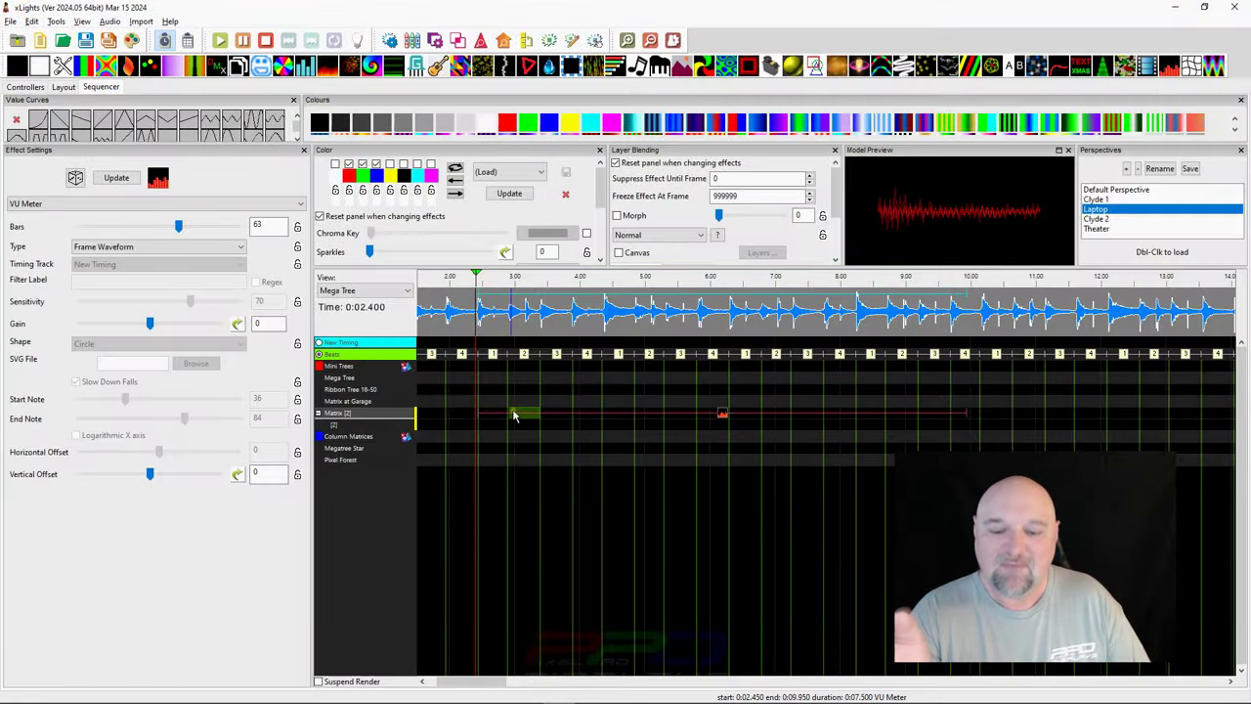
# - Choose Spectrogram from the top of the VU Meter Type list
pyautogui.click(237, 248)
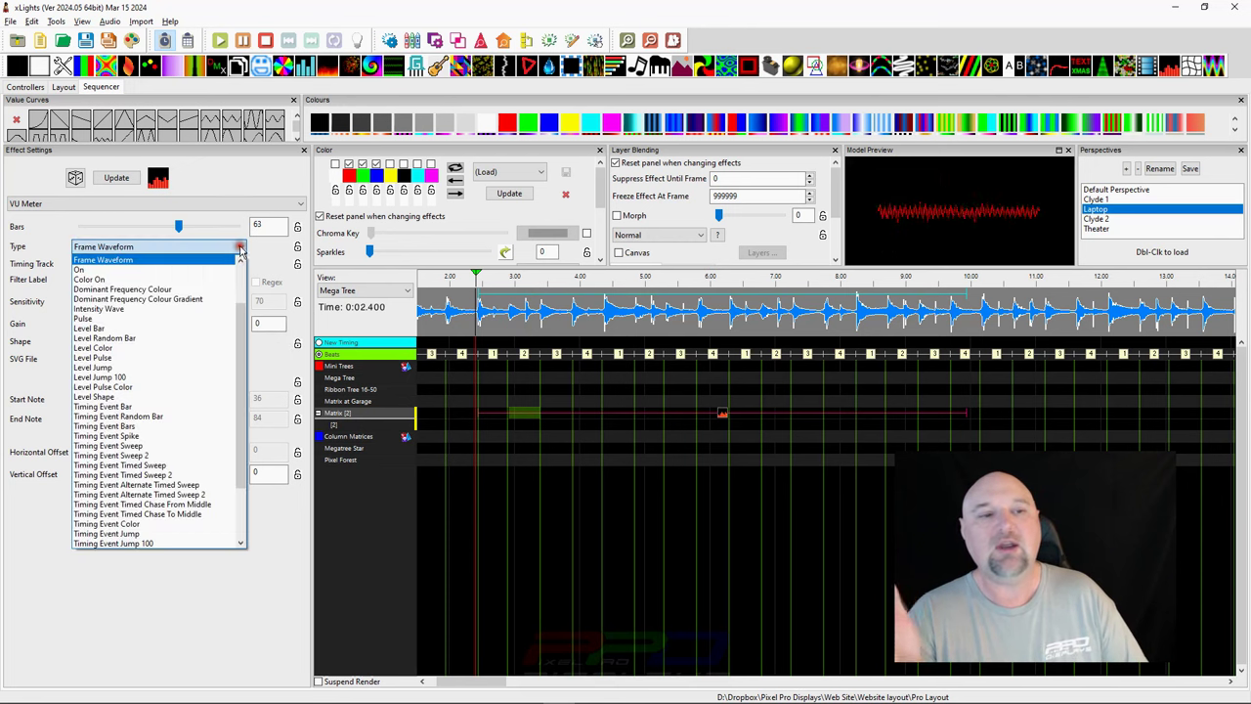
pyautogui.scroll(2, 191, 323)
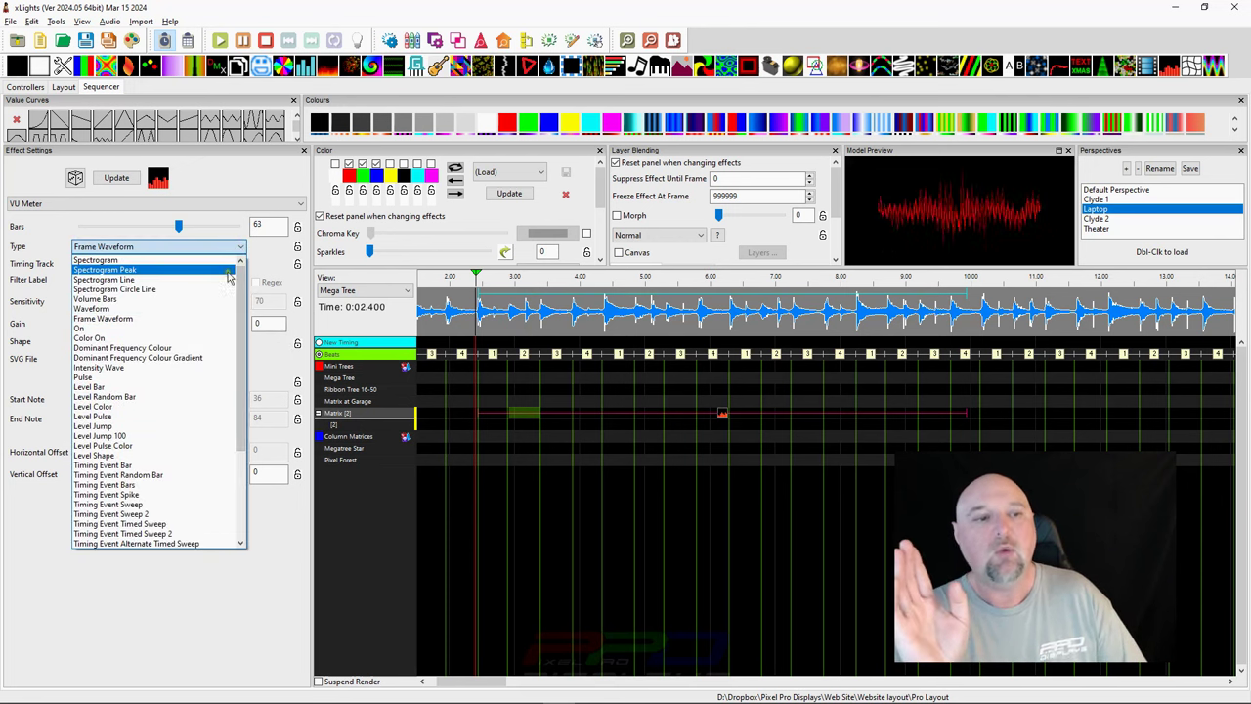
pyautogui.click(171, 250)
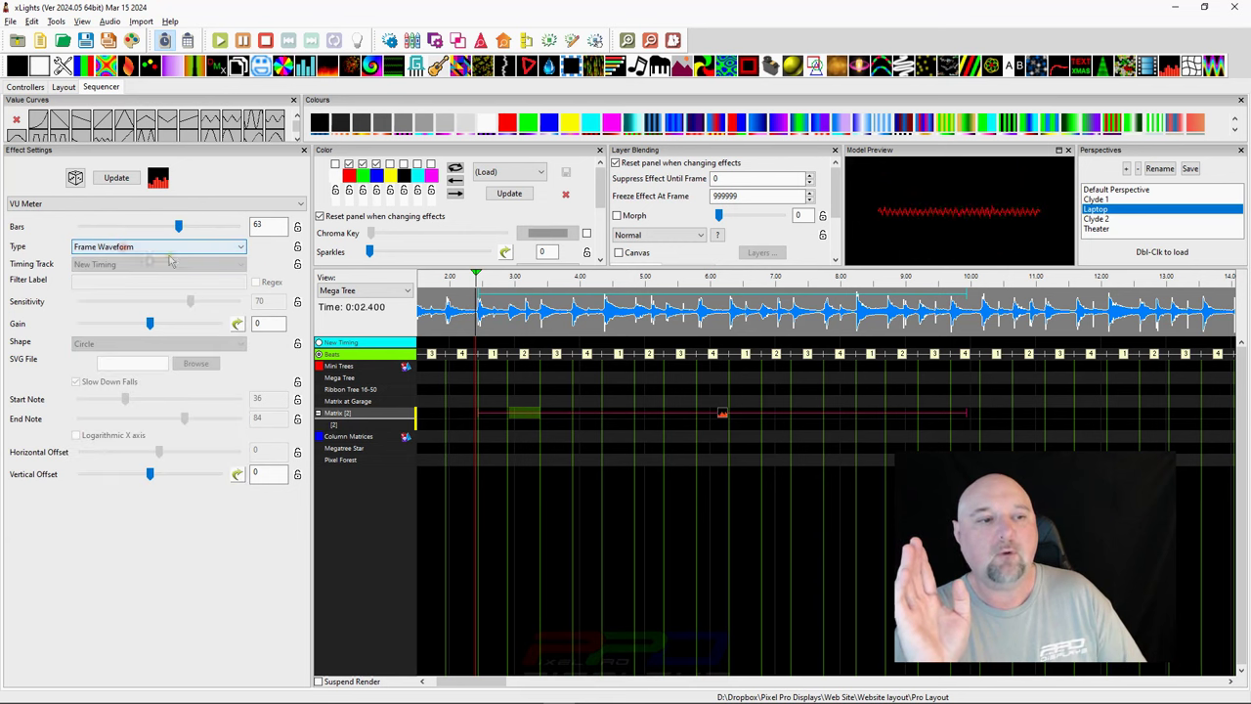
pyautogui.click(239, 248)
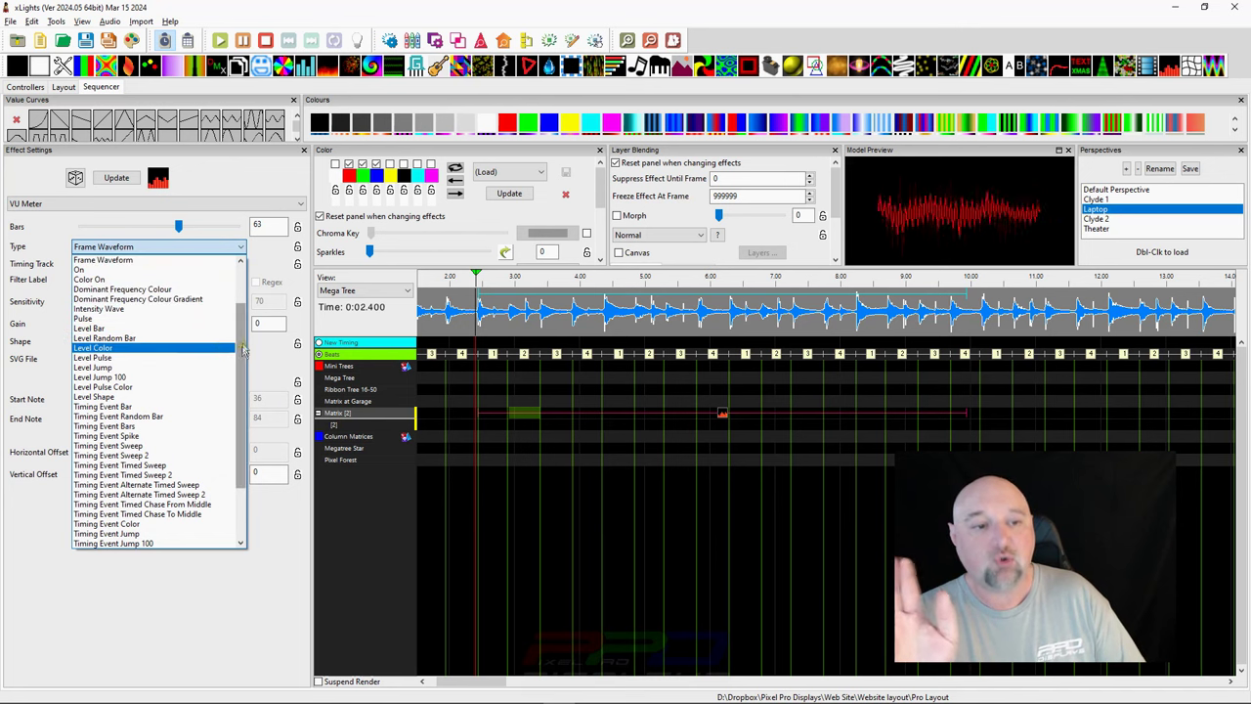
pyautogui.scroll(2, 244, 326)
pyautogui.scroll(2, 244, 288)
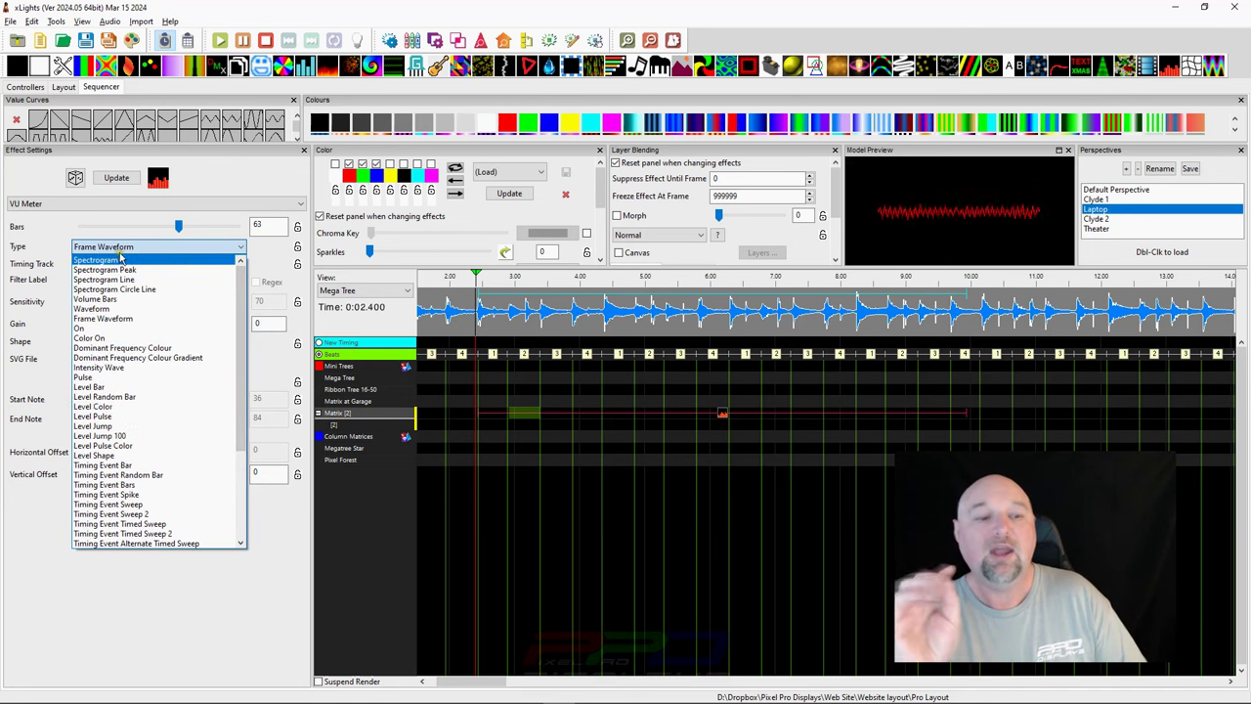
pyautogui.click(121, 259)
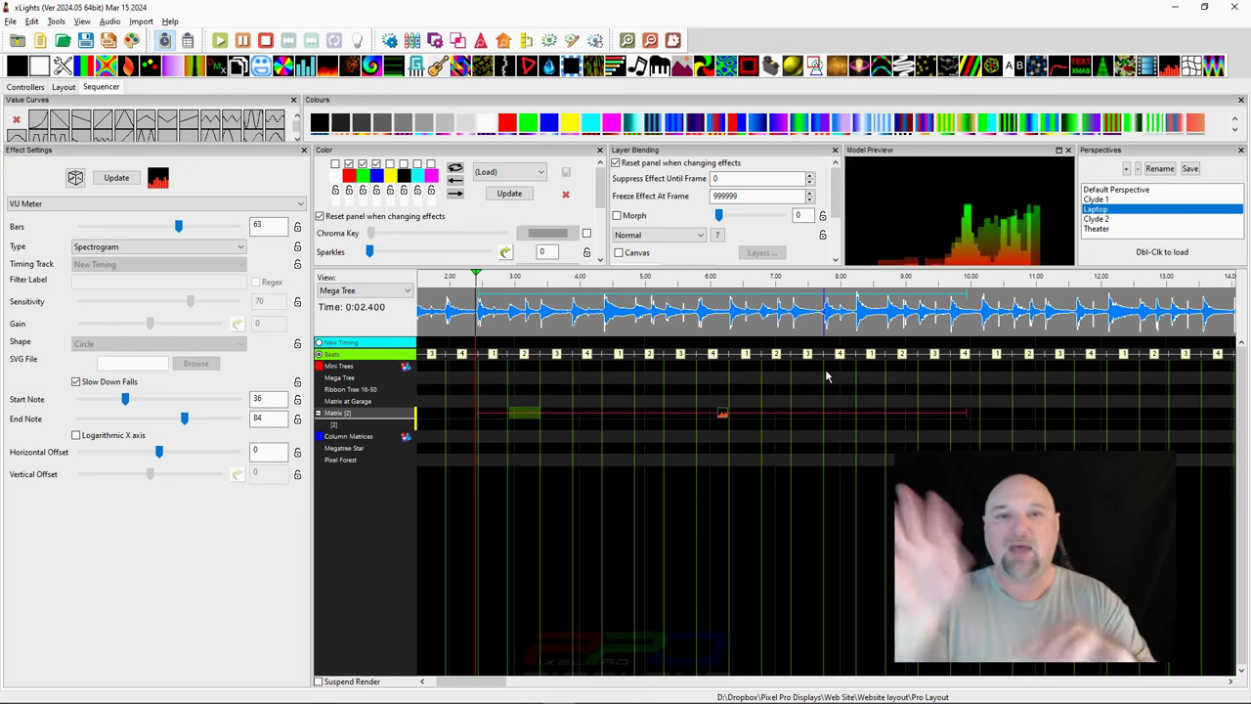
# - Play the sequence from about 7 seconds to watch the Spectrogram, then stop
pyautogui.click(775, 318)
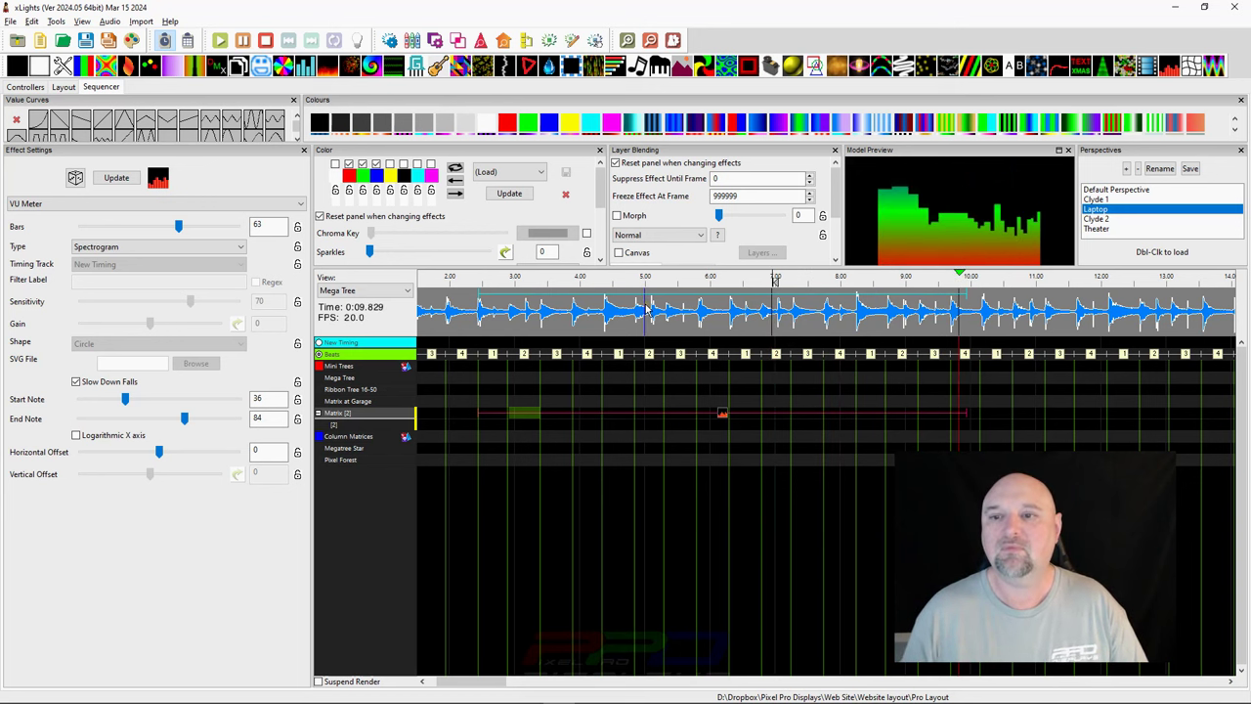
pyautogui.press('space')
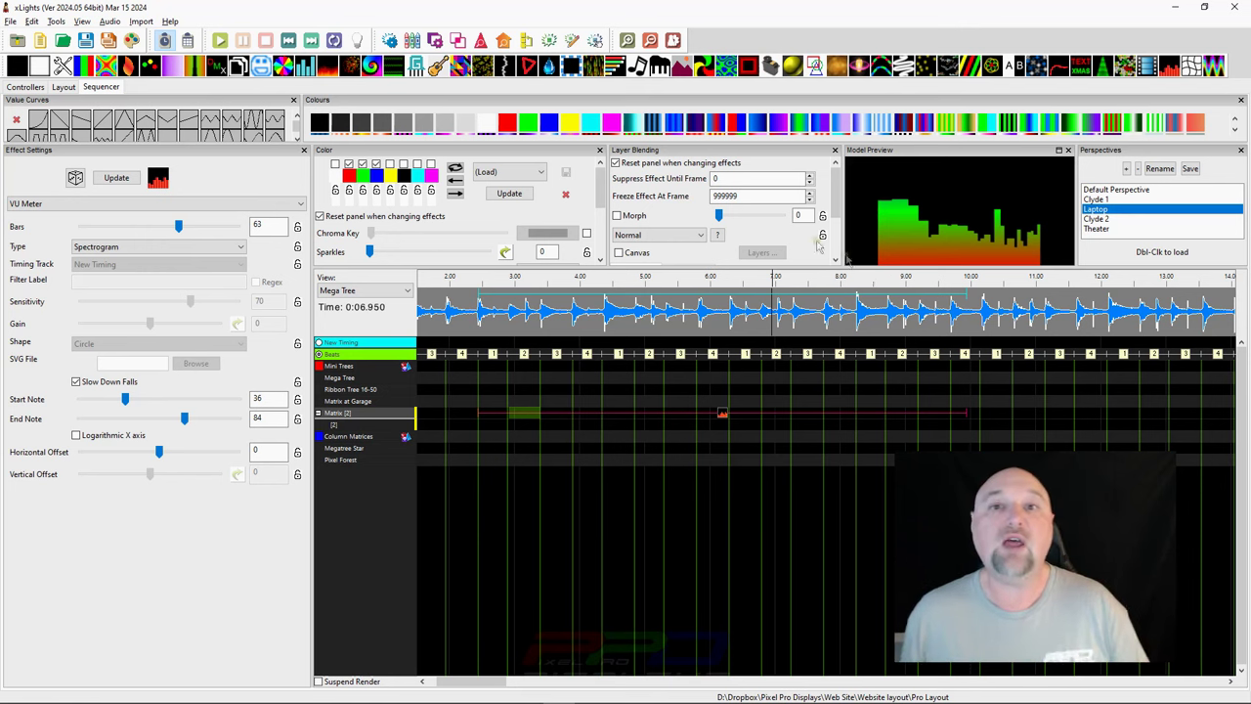
# - Set the VU Meter type to Spectrogram Peak and float the Model Preview as a larger window
pyautogui.moveTo(826, 690)
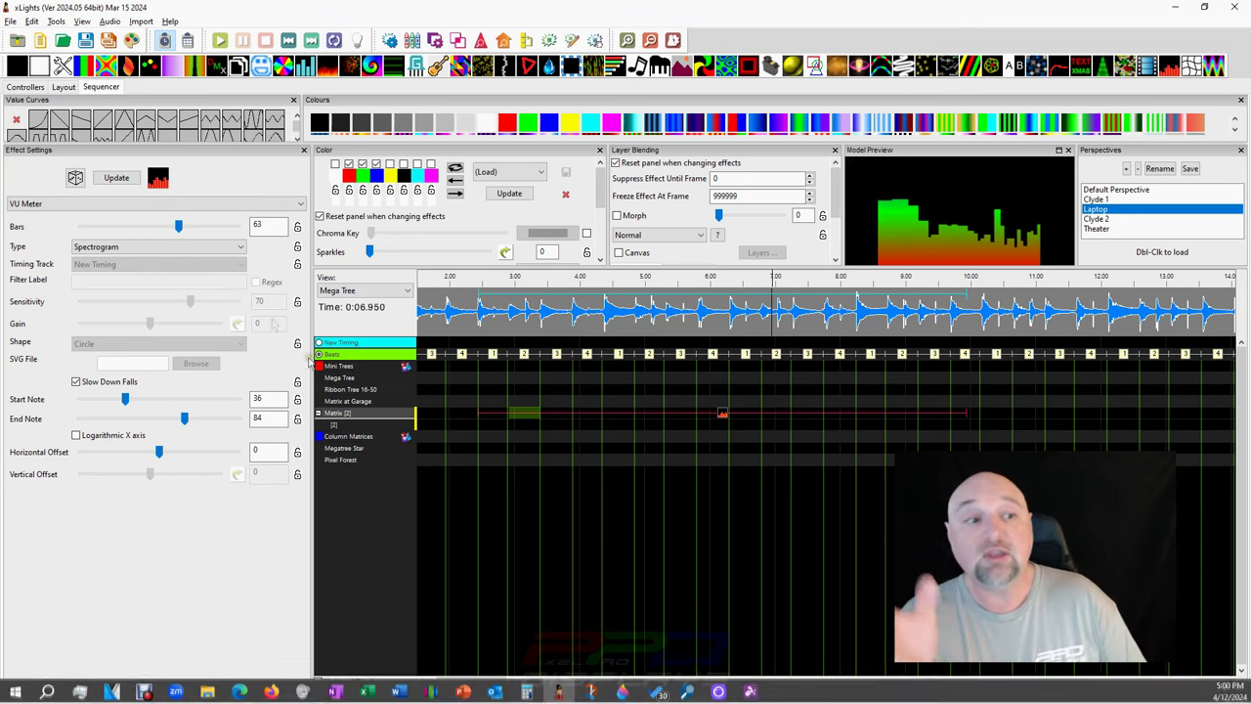
pyautogui.click(227, 249)
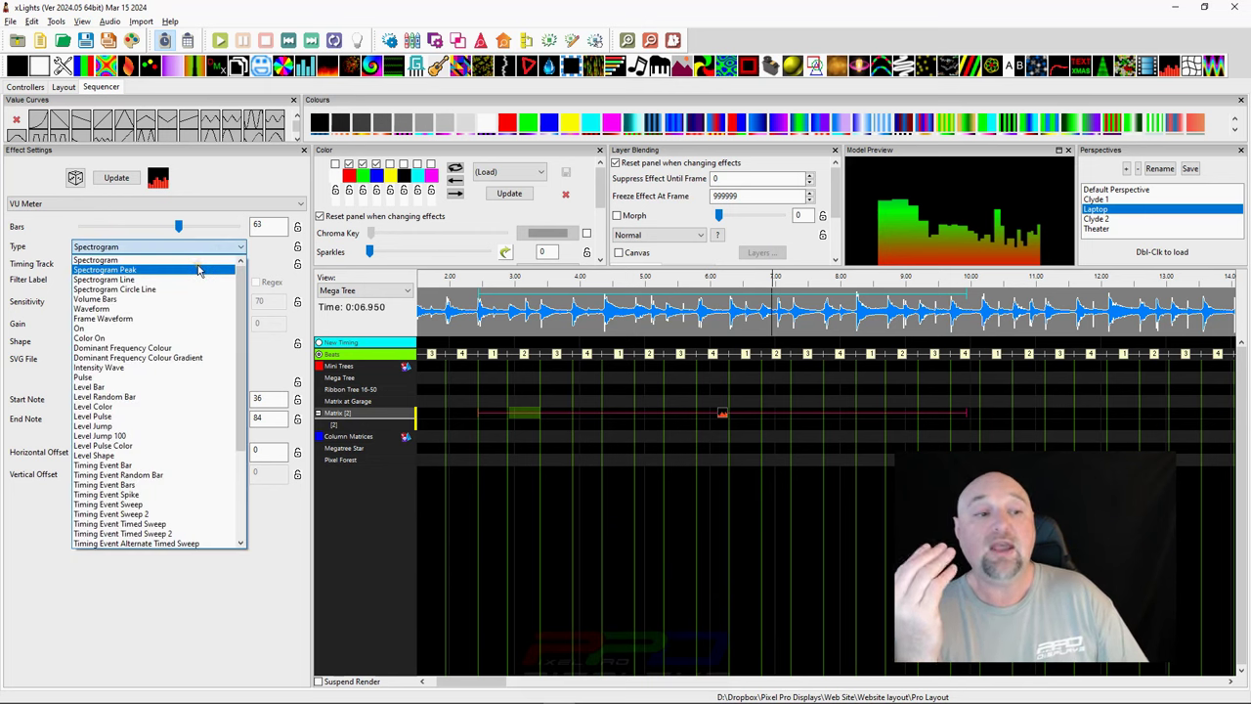
pyautogui.click(200, 270)
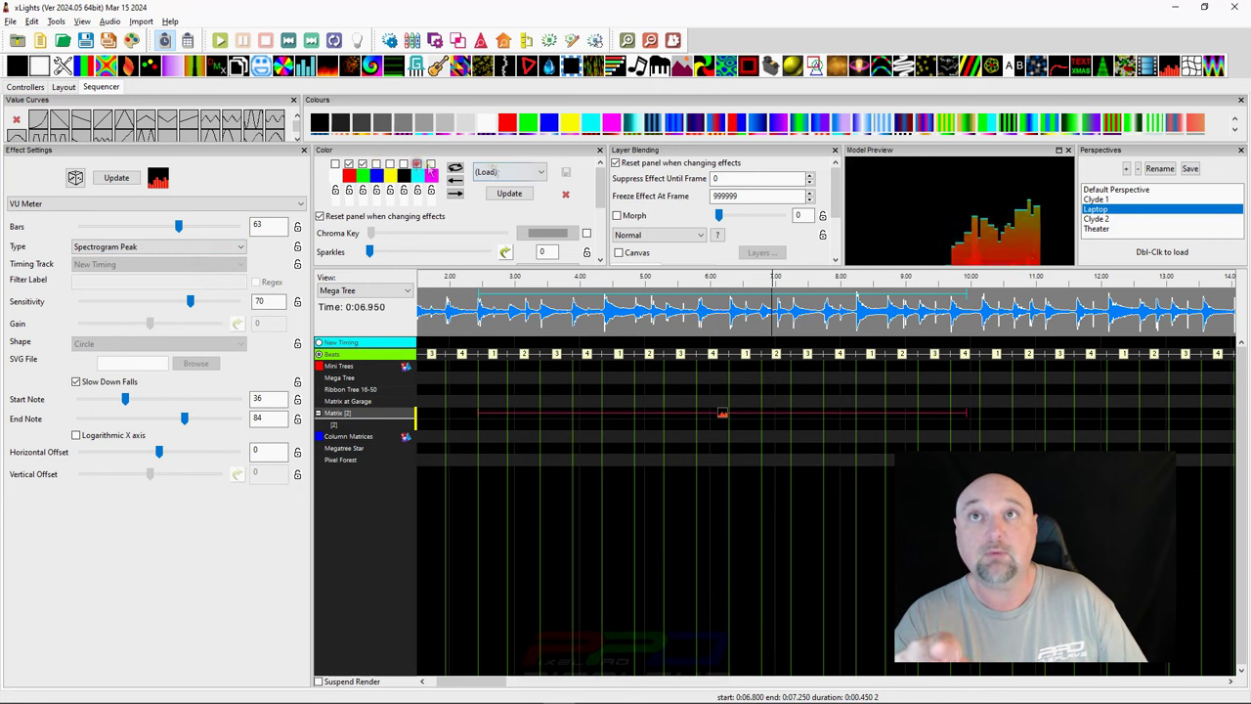
pyautogui.doubleClick(939, 150)
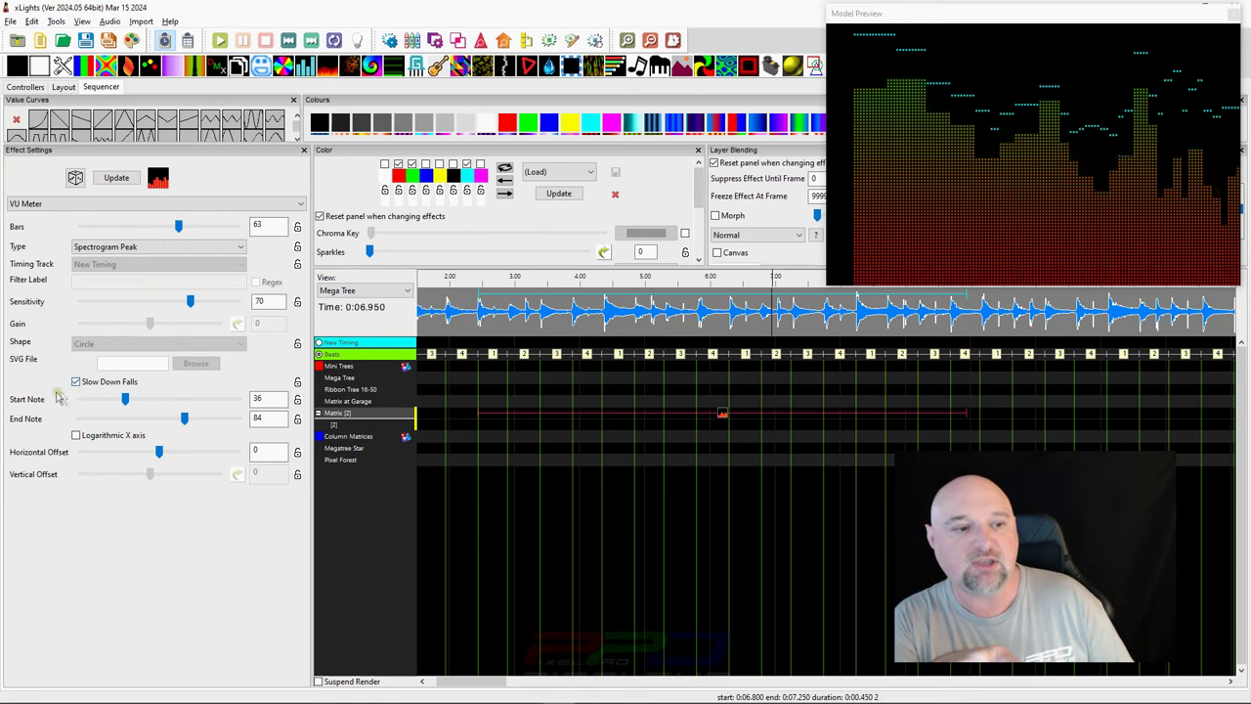
# - Turn off Slow Down Falls, then play from about 4.8 seconds and stop
pyautogui.click(76, 382)
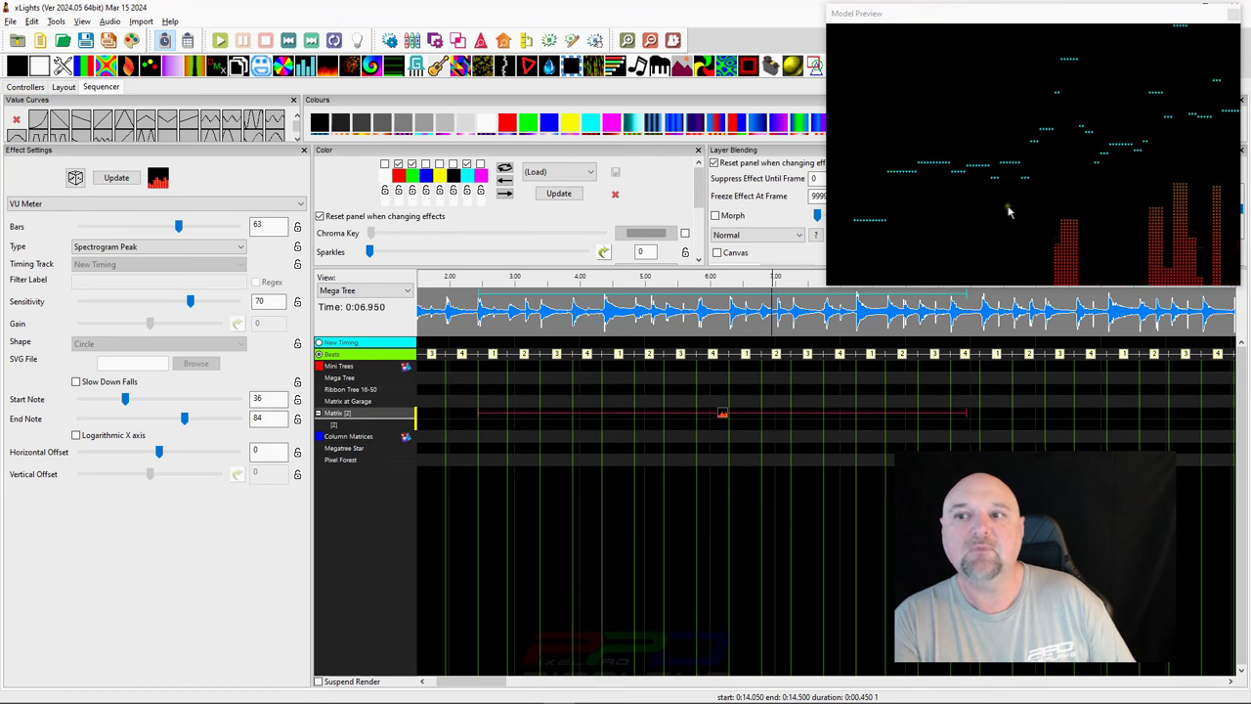
pyautogui.click(631, 310)
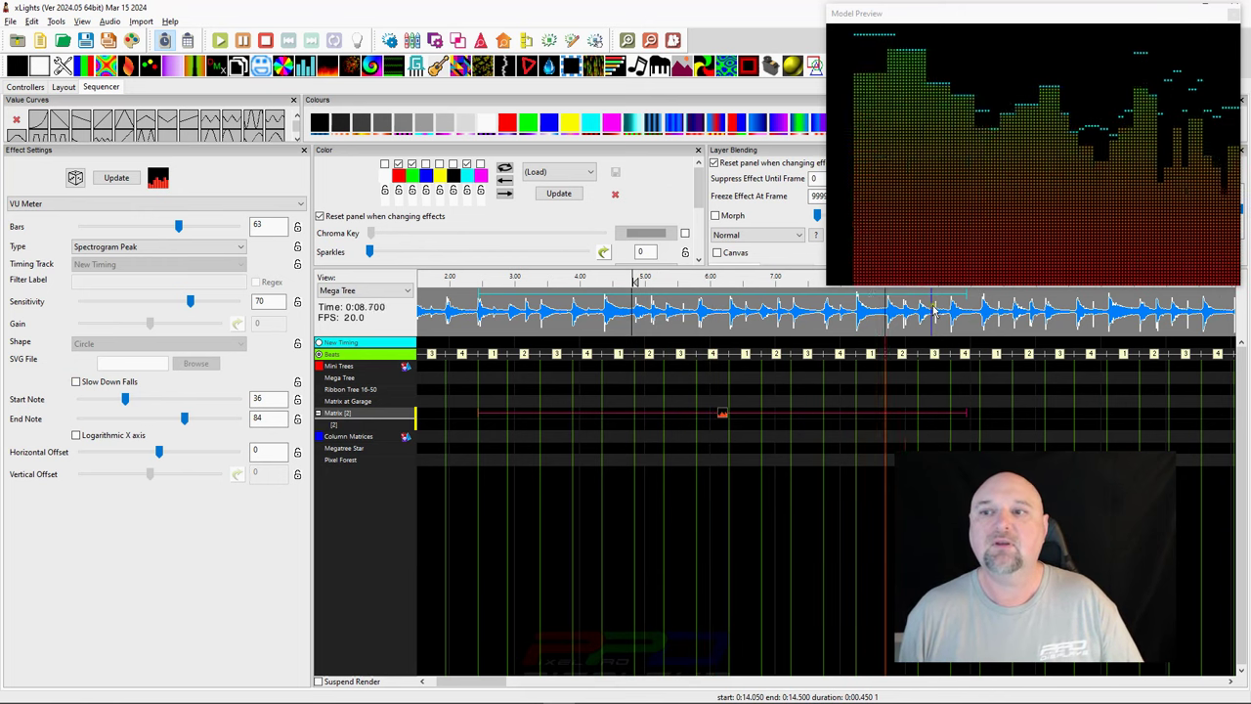
pyautogui.press('space')
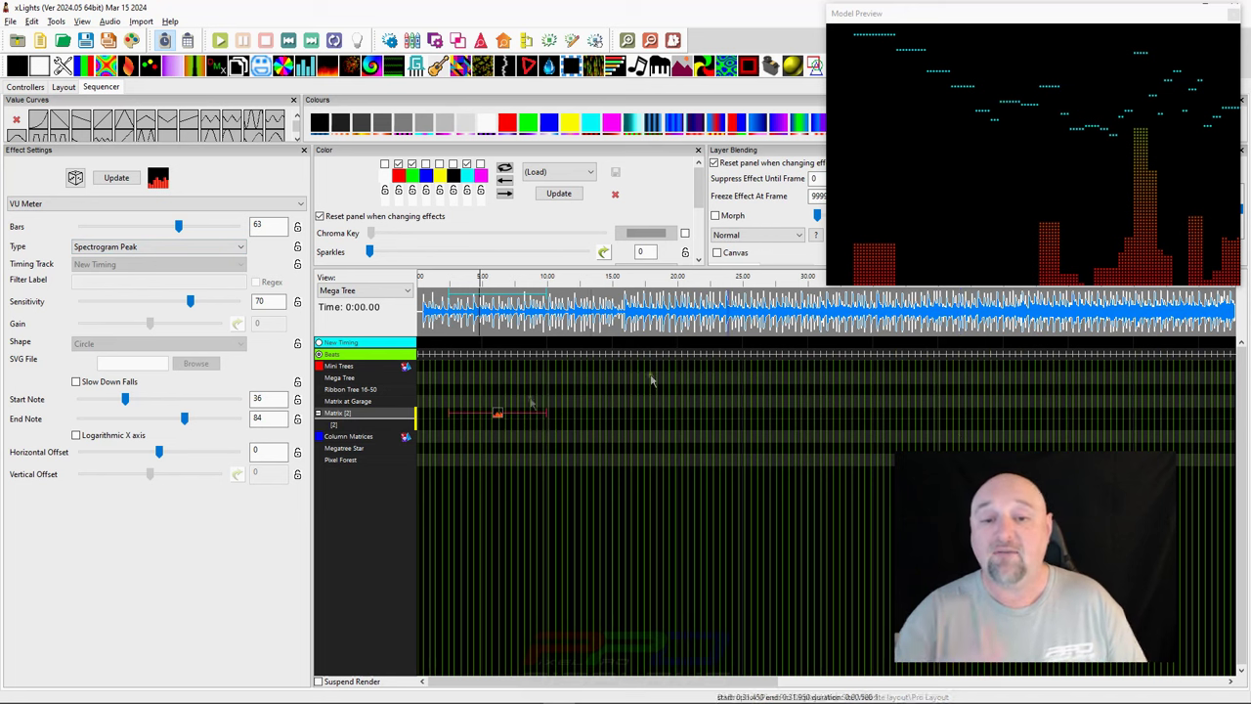
pyautogui.moveTo(624, 305)
pyautogui.mouseDown()
pyautogui.moveTo(704, 304)
pyautogui.moveTo(630, 311)
pyautogui.mouseUp()
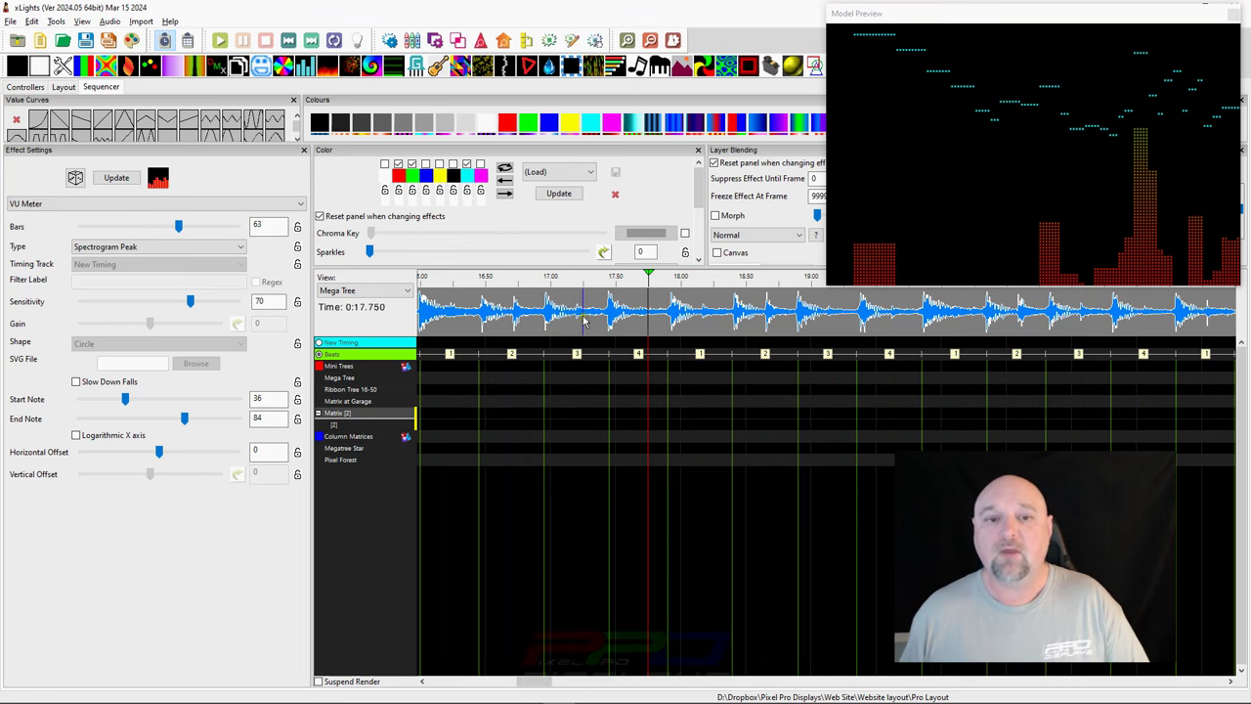
pyautogui.scroll(-2, 585, 322)
pyautogui.hscroll(-5, 469, 312)
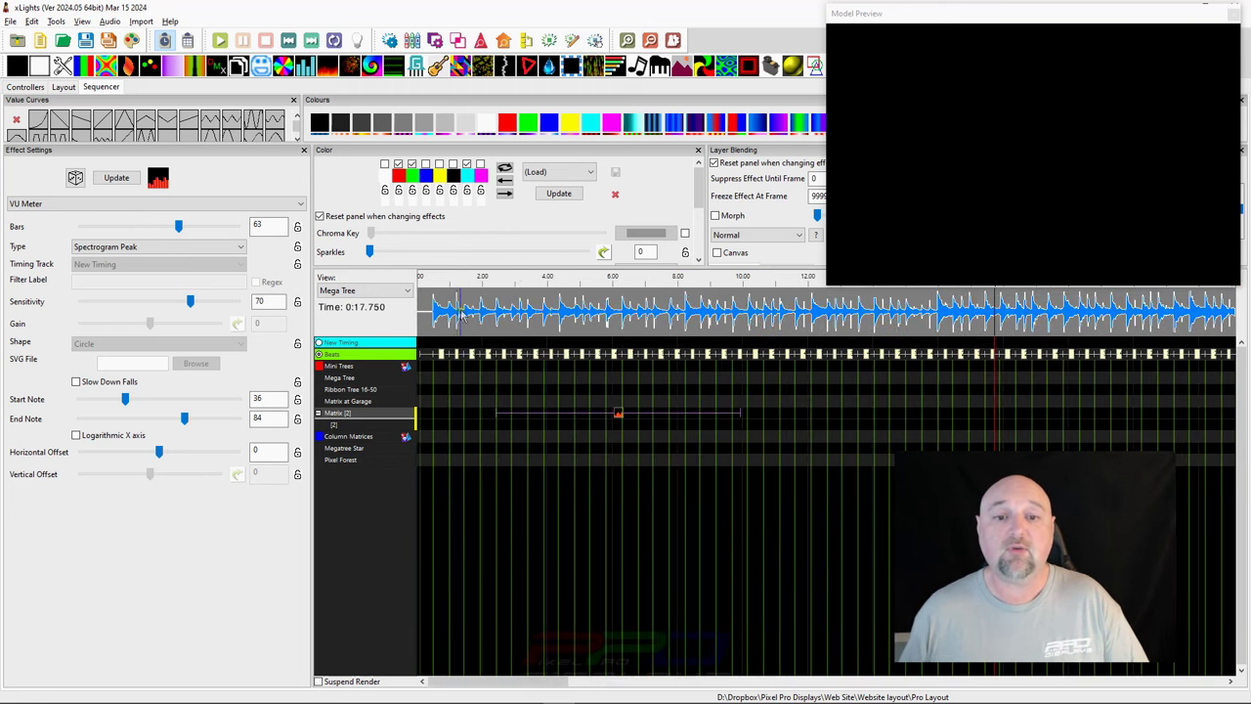
pyautogui.scroll(-4, 714, 323)
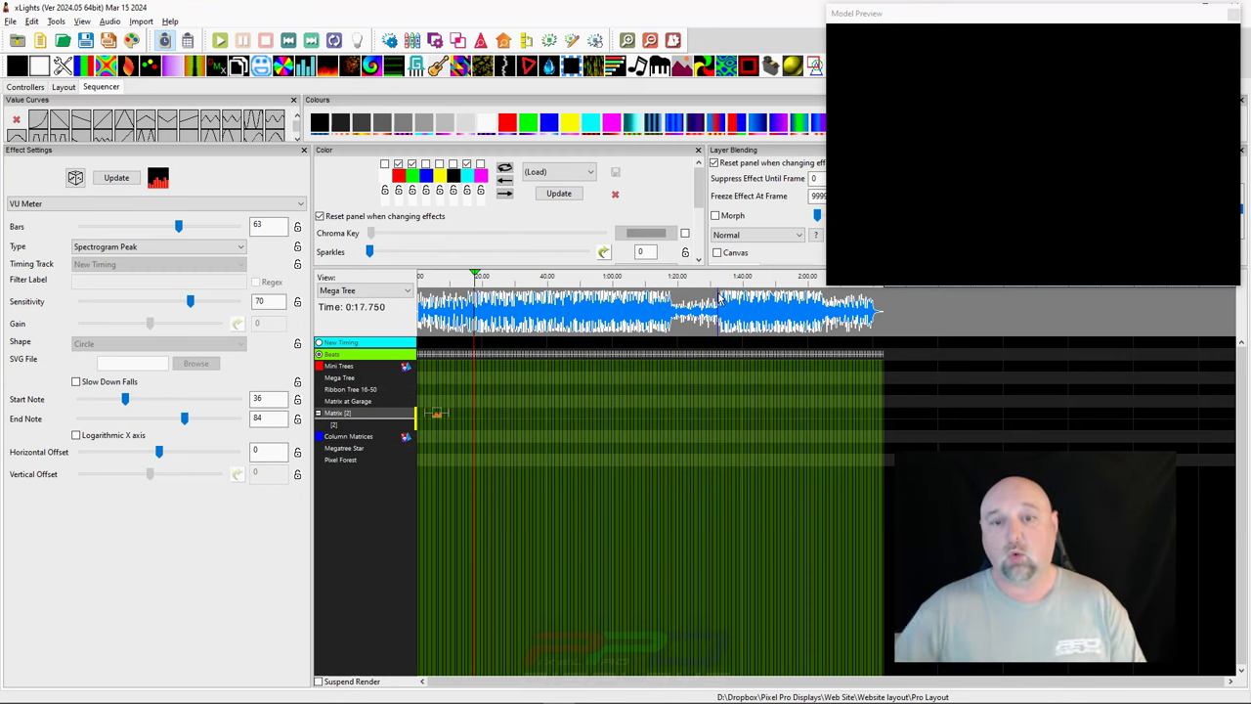
pyautogui.click(667, 308)
pyautogui.moveTo(667, 308); pyautogui.dragTo(401, 335)
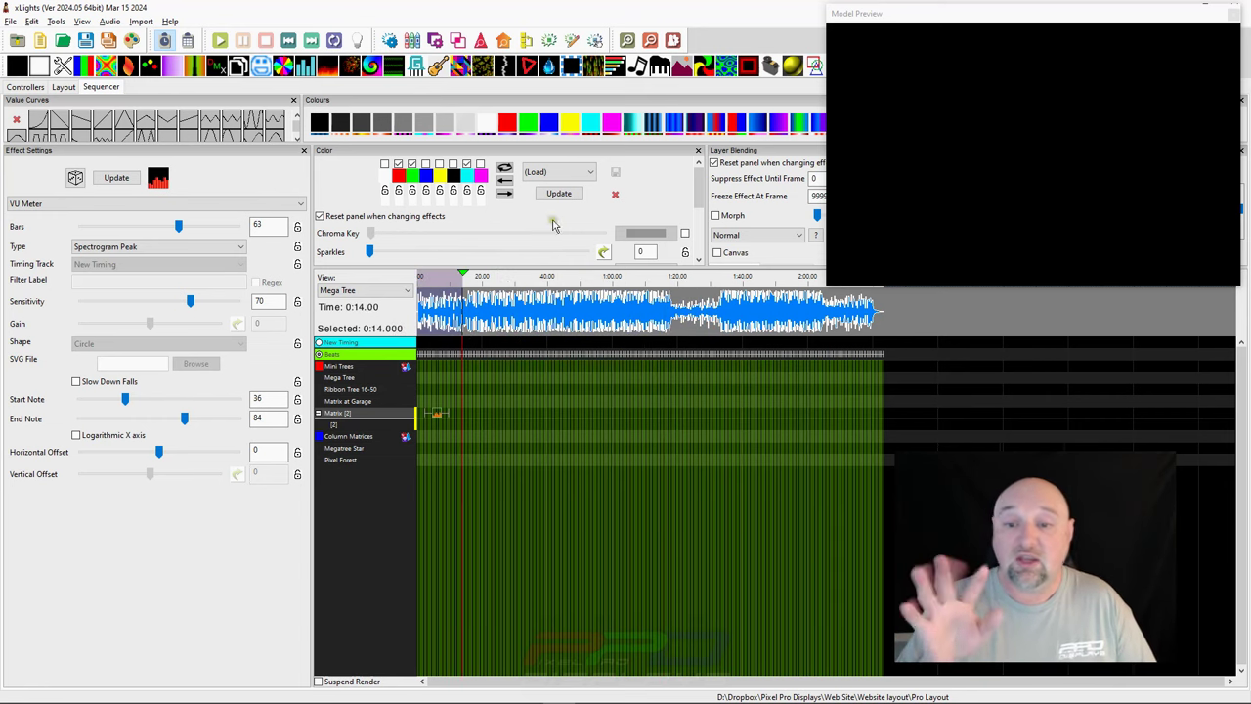
pyautogui.click(833, 313)
pyautogui.press('space')
pyautogui.press('space')
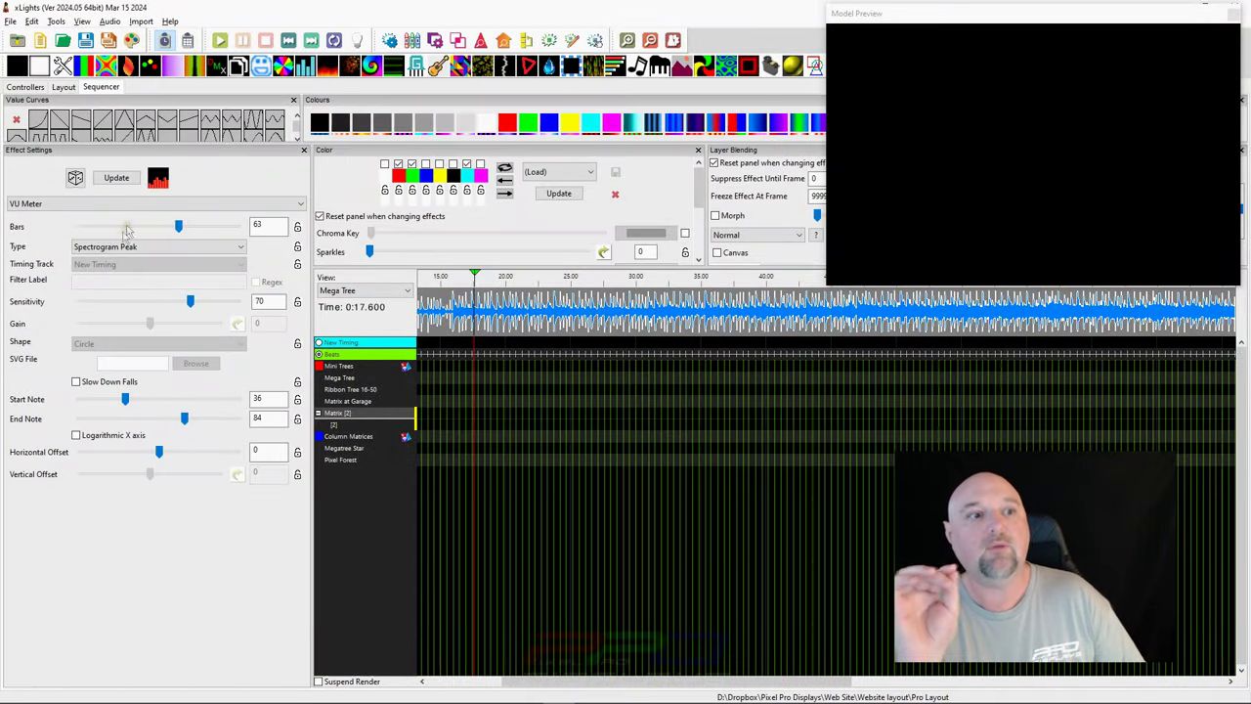
# - Set the Matrix VU Meter to Spectrogram Line with sensitivity 66 and 3 bars
pyautogui.click(547, 414)
pyautogui.click(102, 247)
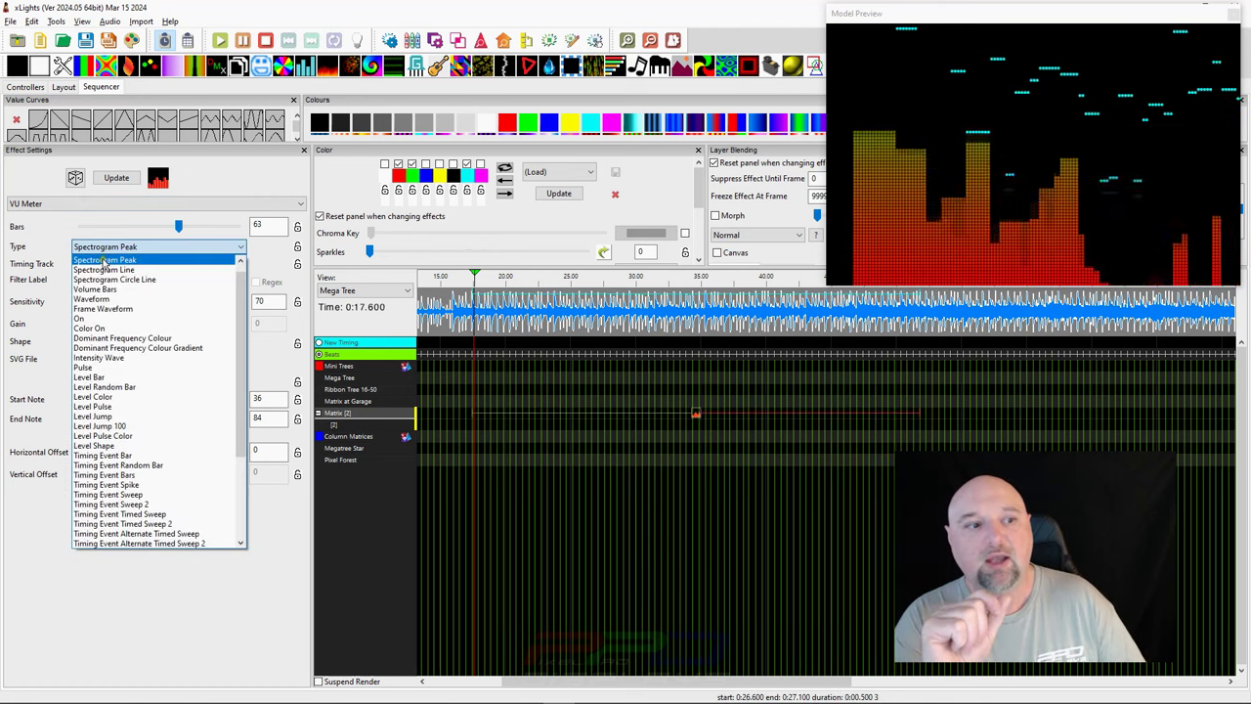
pyautogui.click(102, 271)
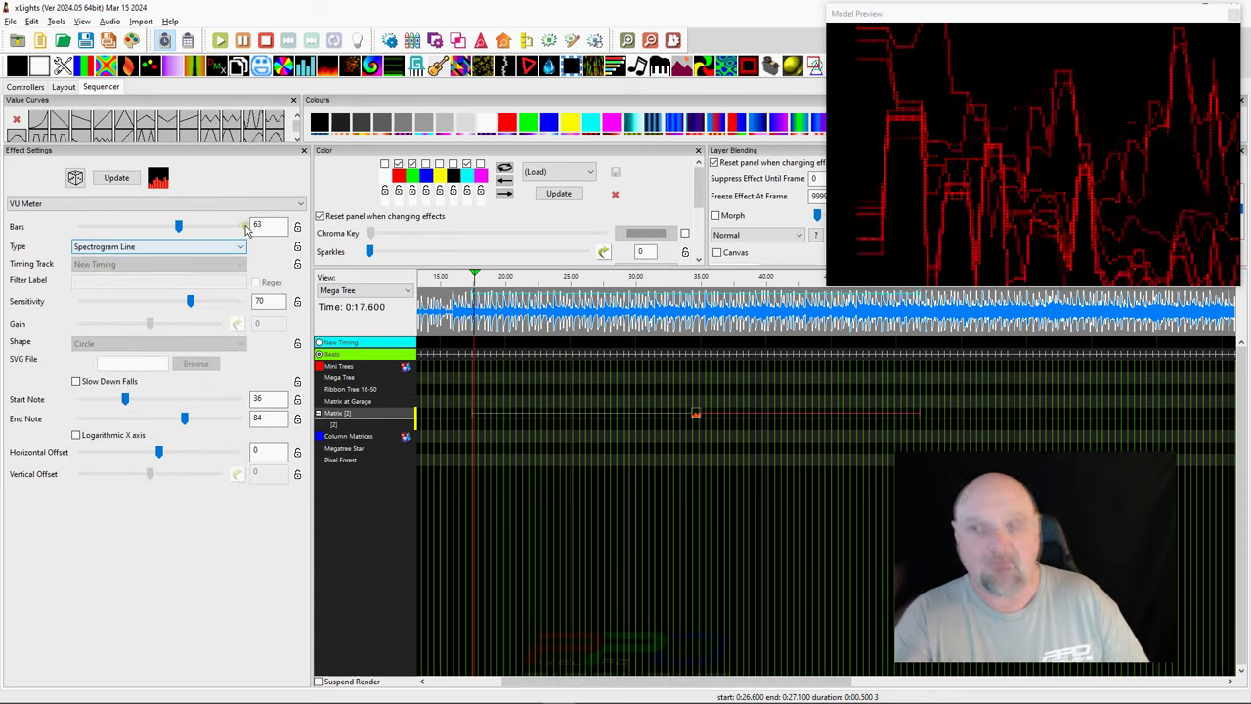
pyautogui.click(182, 303)
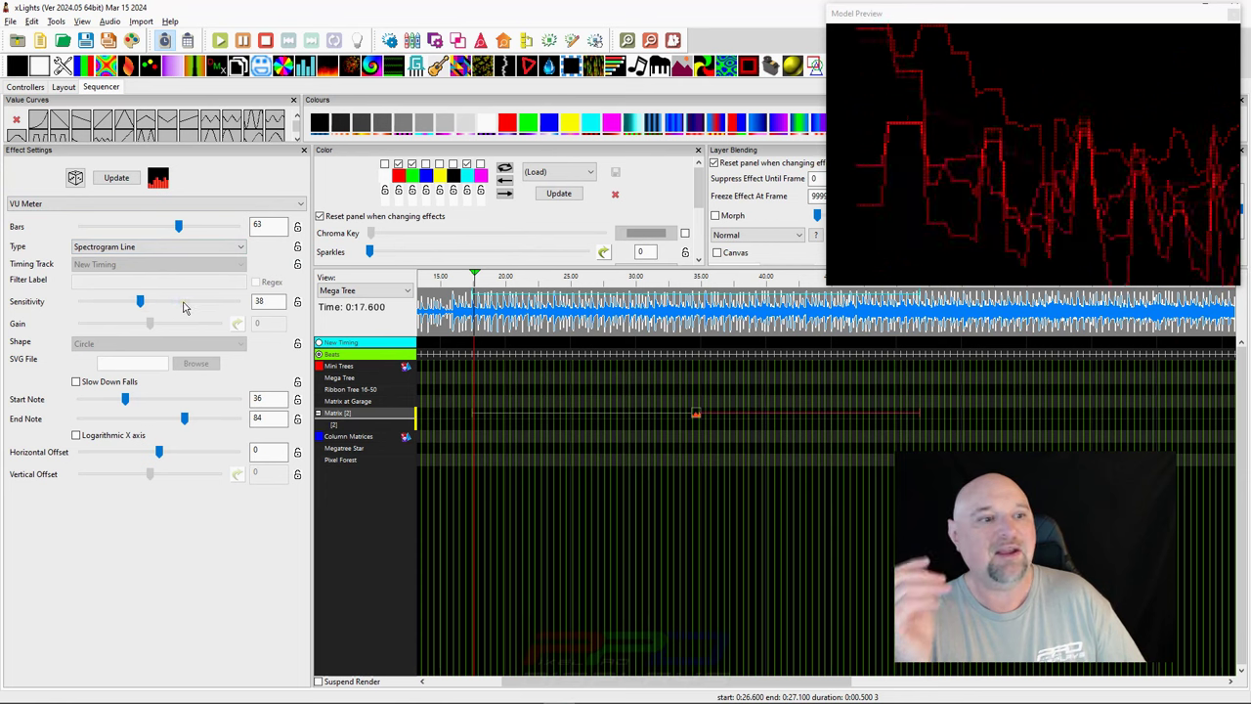
pyautogui.click(166, 301)
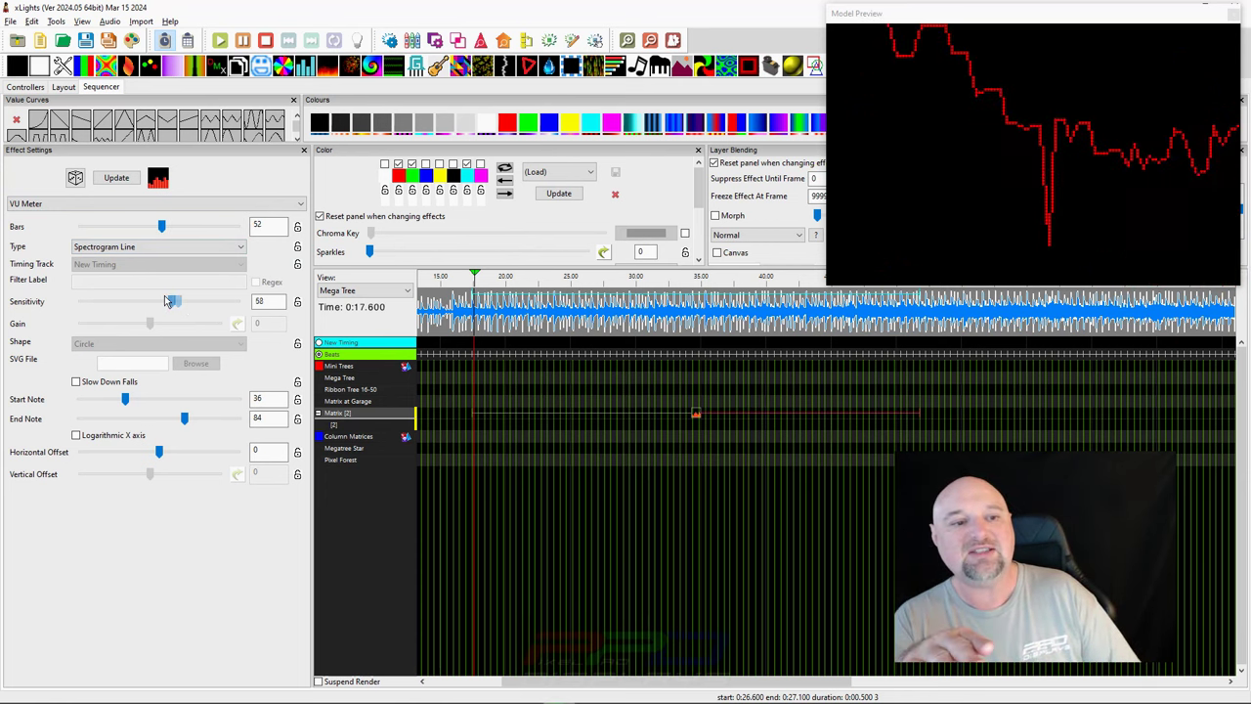
pyautogui.scroll(-2, 167, 301)
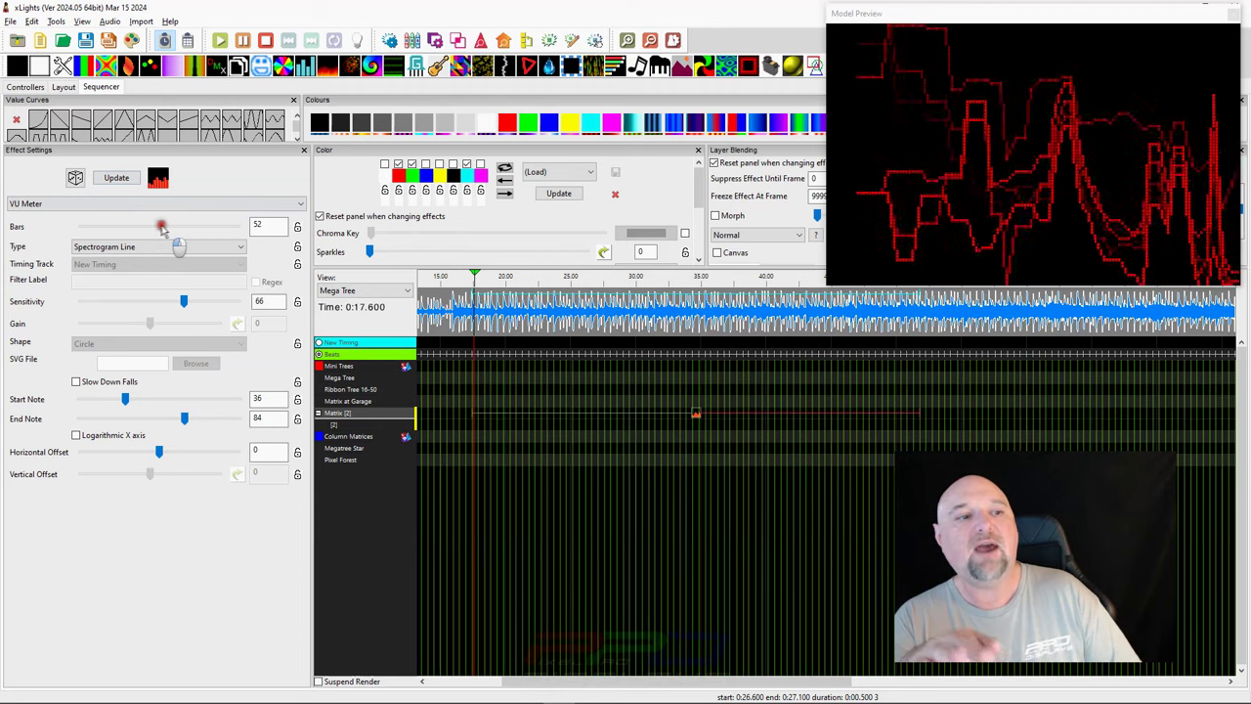
pyautogui.moveTo(161, 229); pyautogui.dragTo(90, 228)
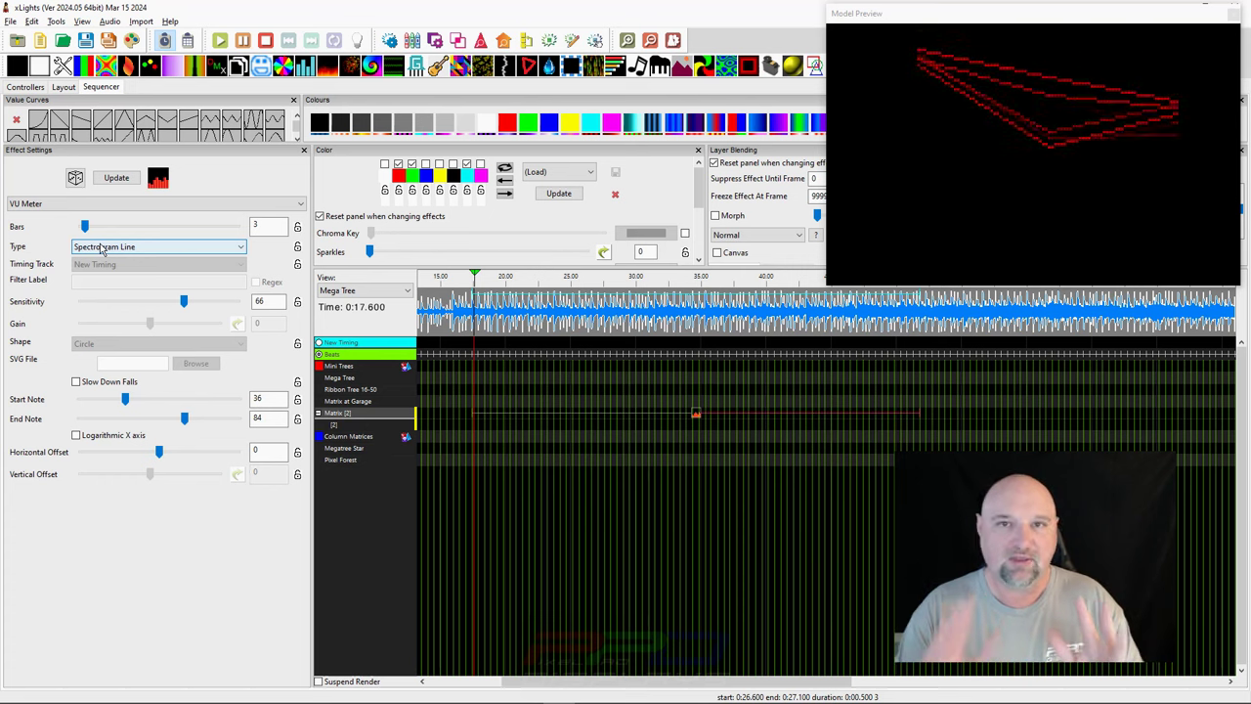
# - Choose Level Pulse as the VU Meter type, then play and stop the music to preview it
pyautogui.click(93, 248)
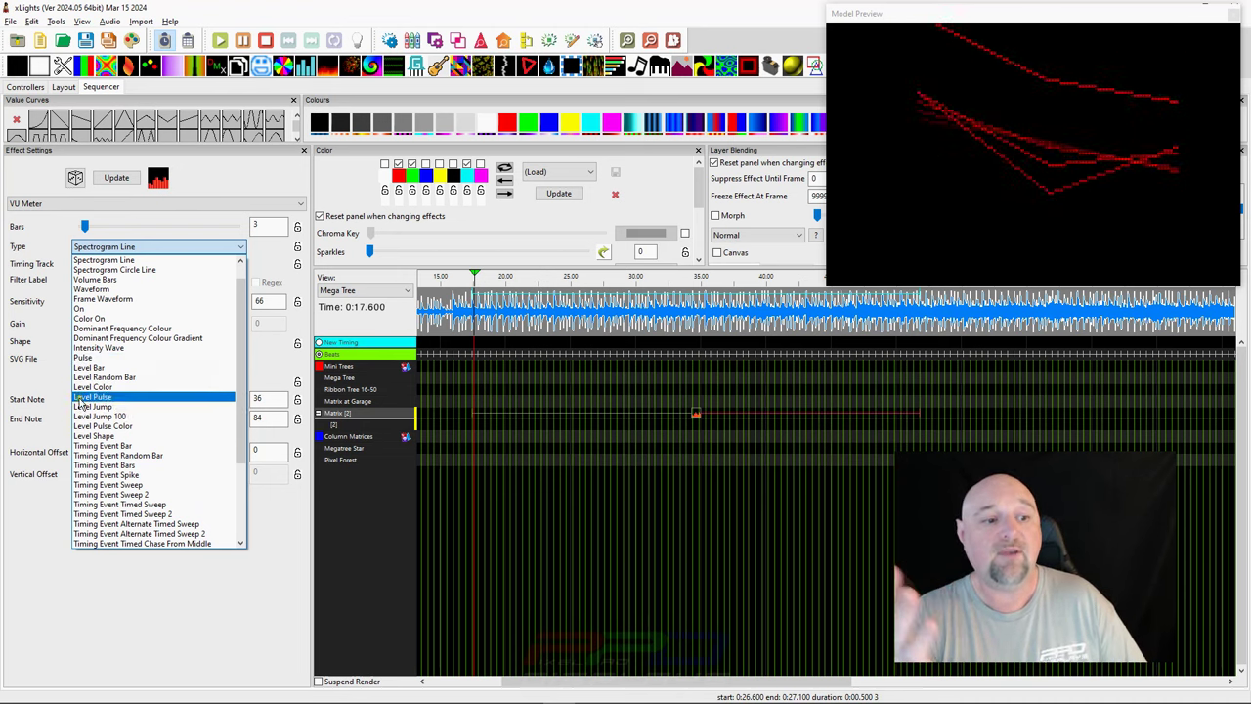
pyautogui.click(86, 396)
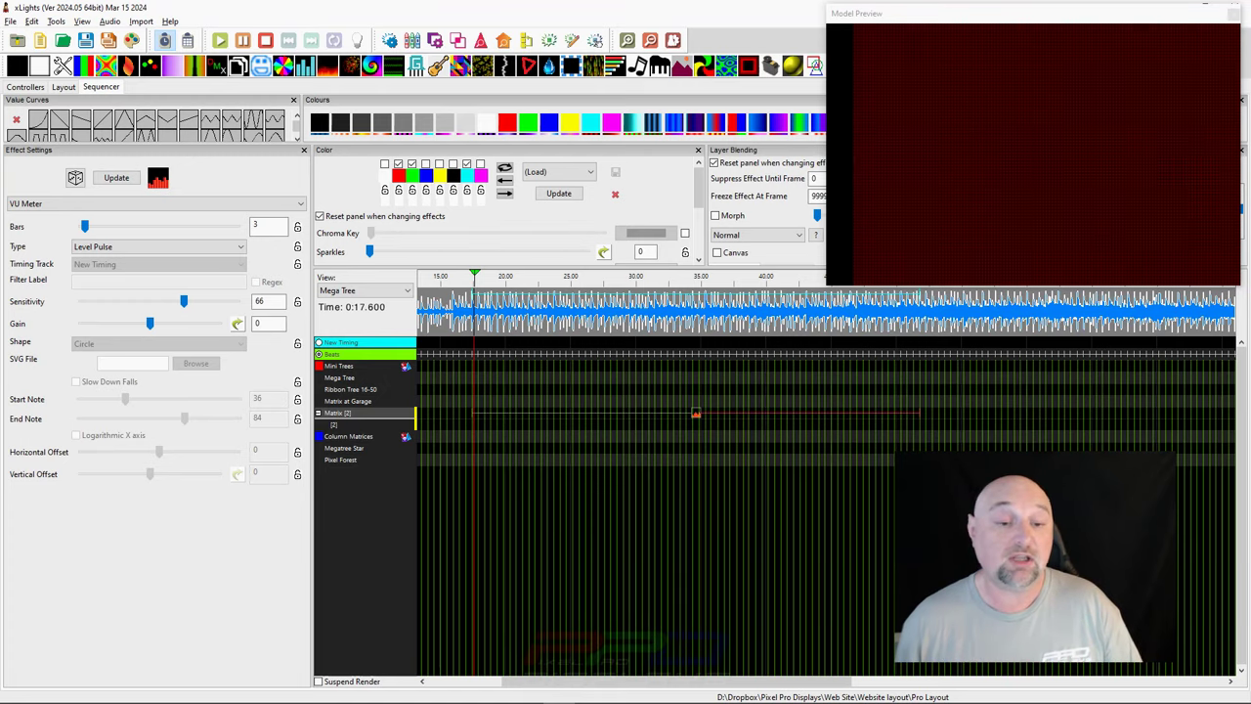
pyautogui.press('space')
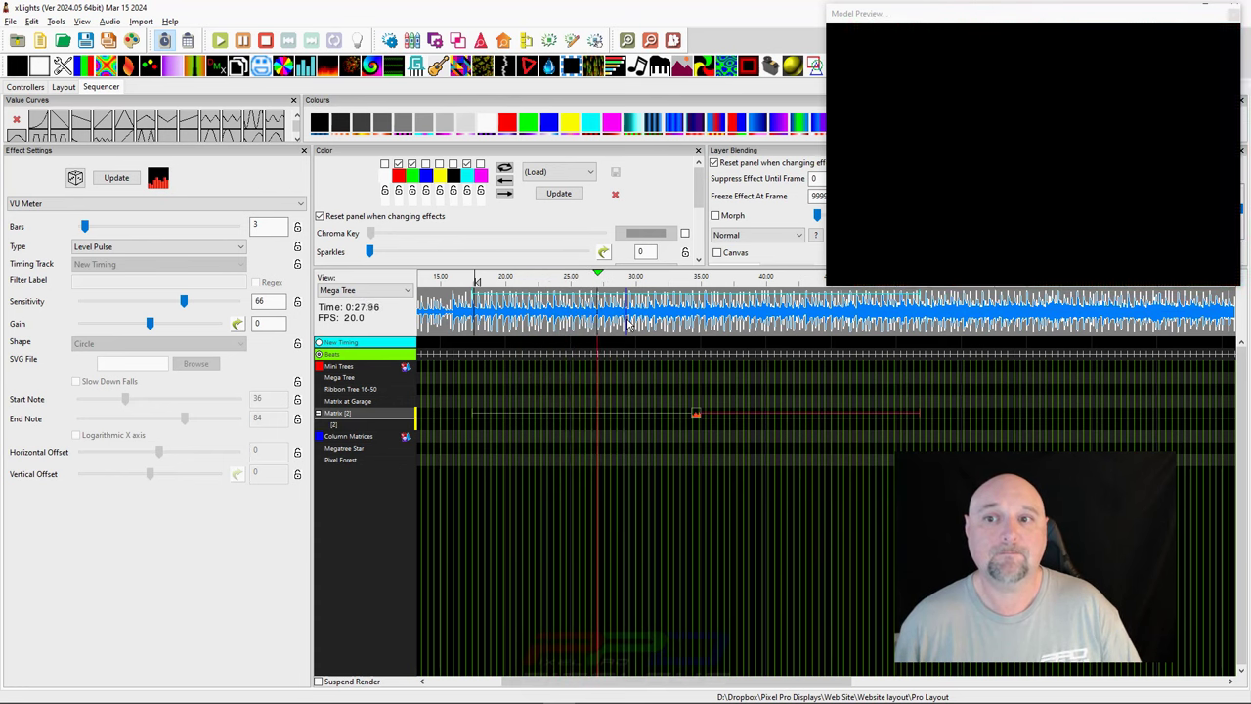
pyautogui.press('space')
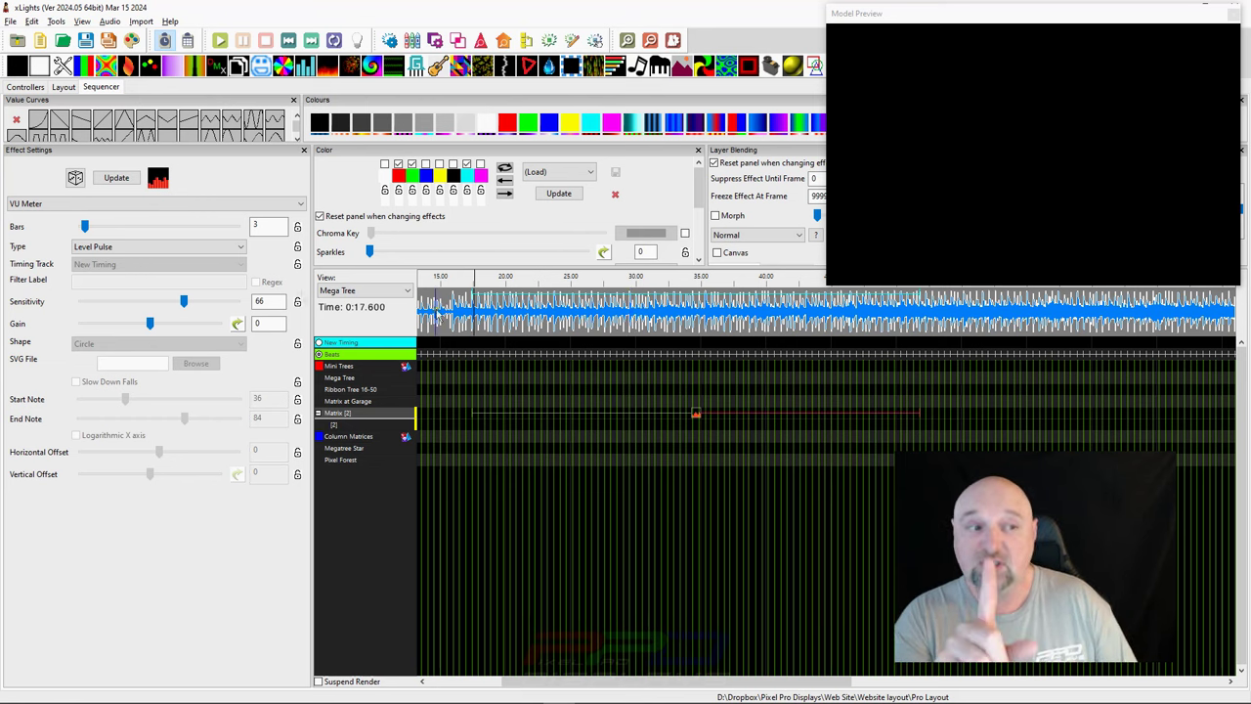
# - Change the VU Meter type to Level Pulse Color and play a preview from about 0:18
pyautogui.click(108, 249)
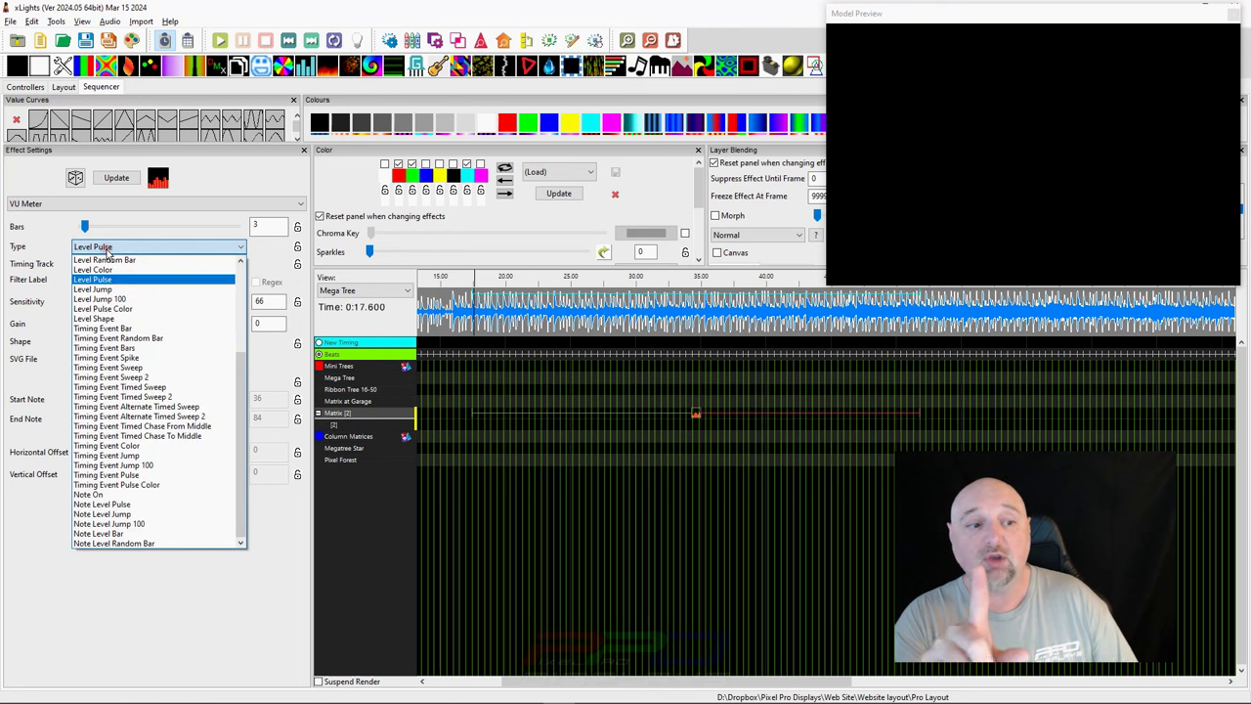
pyautogui.click(98, 309)
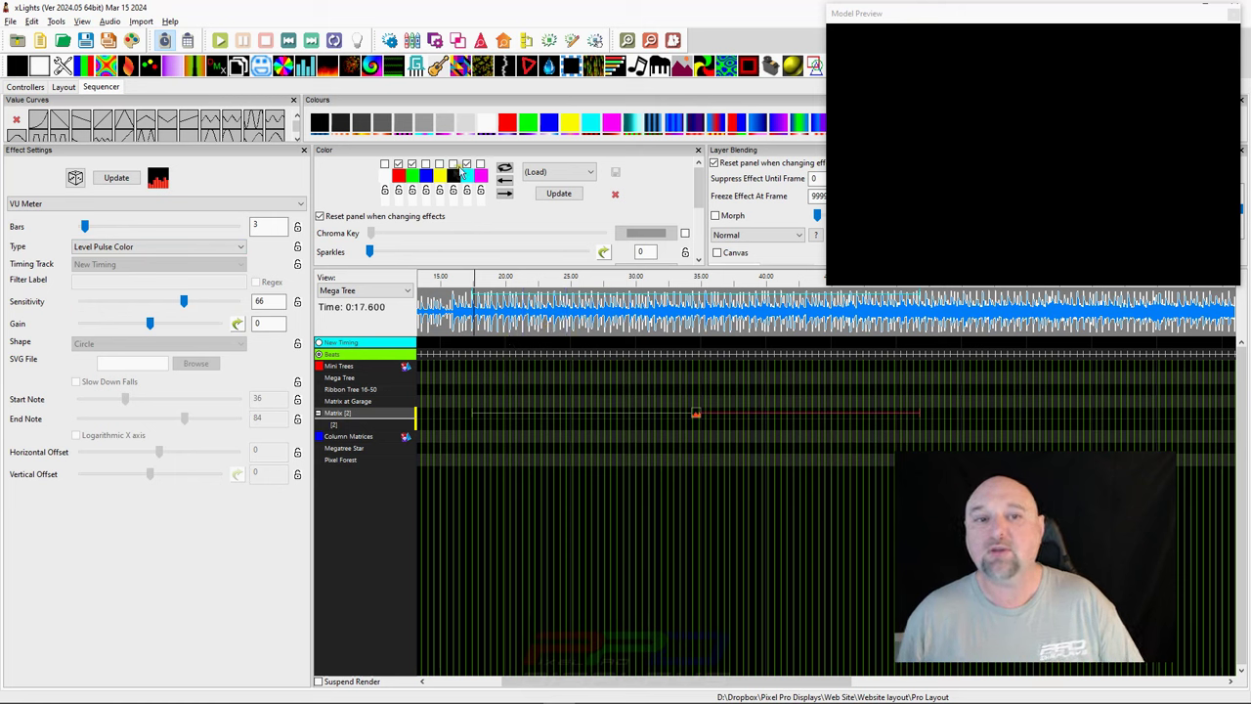
pyautogui.click(479, 317)
pyautogui.press('space')
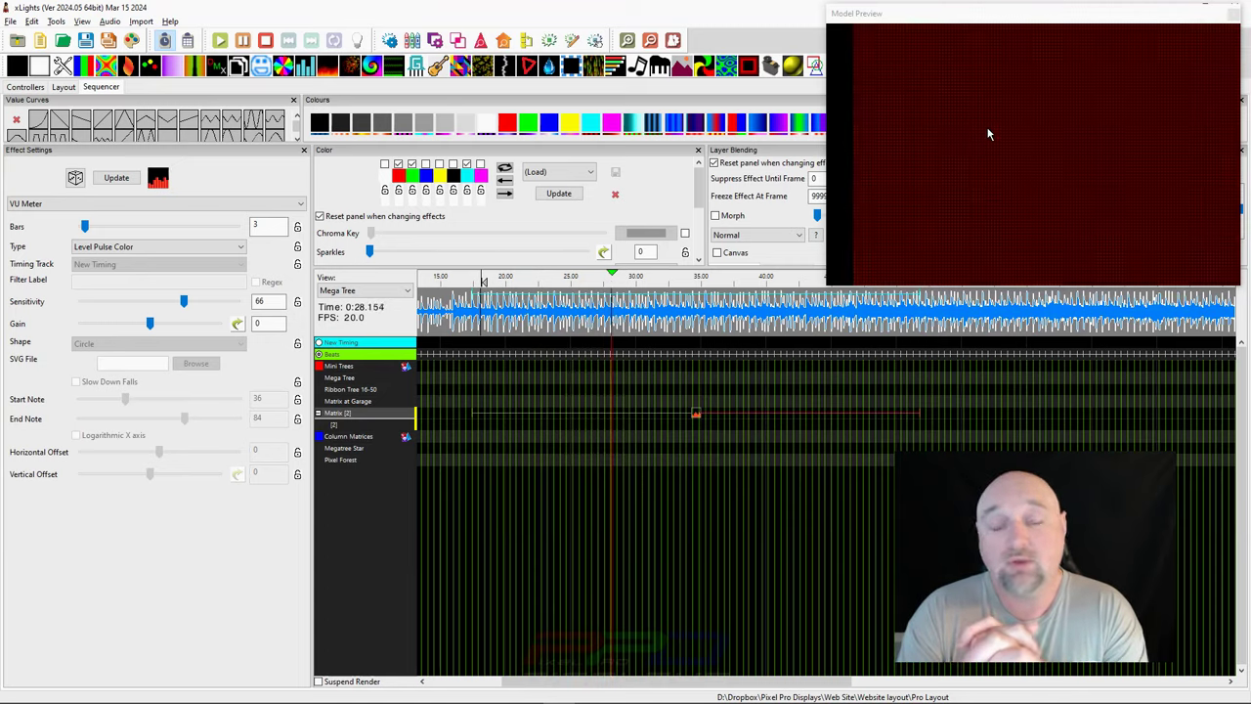
pyautogui.press('space')
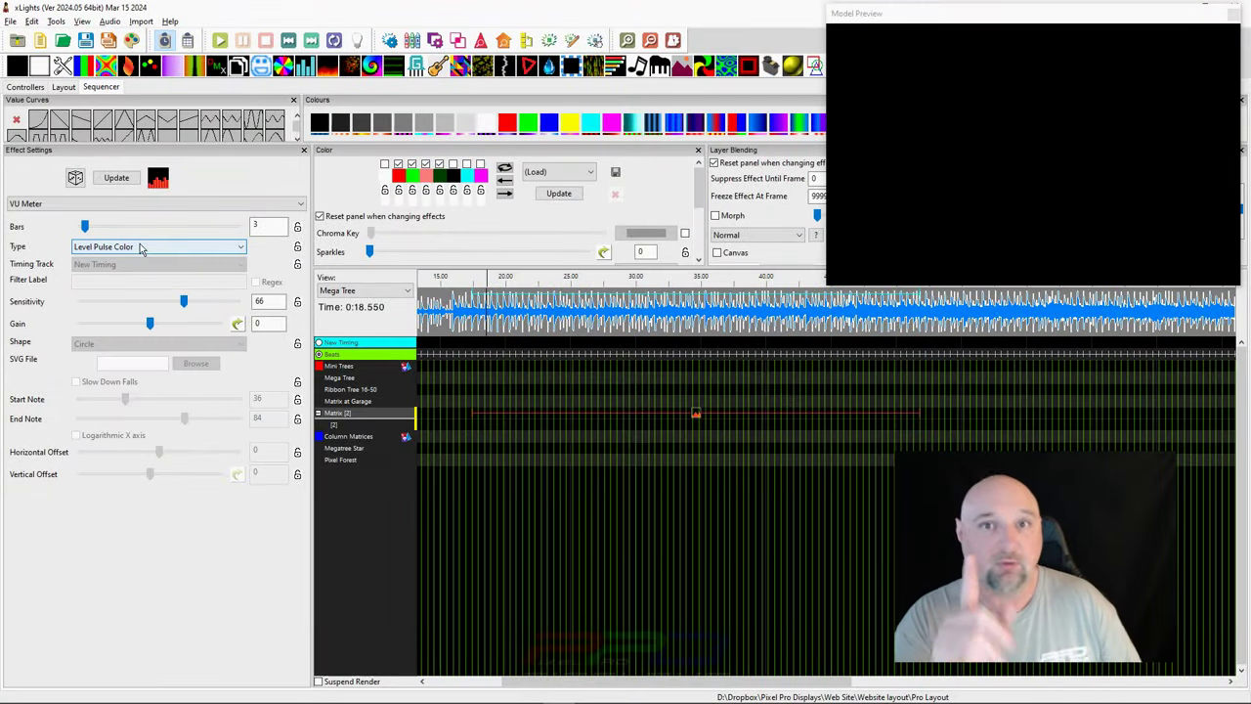
# - Switch the VU Meter type to Level Jump and select the effect on the Matrix
pyautogui.click(116, 246)
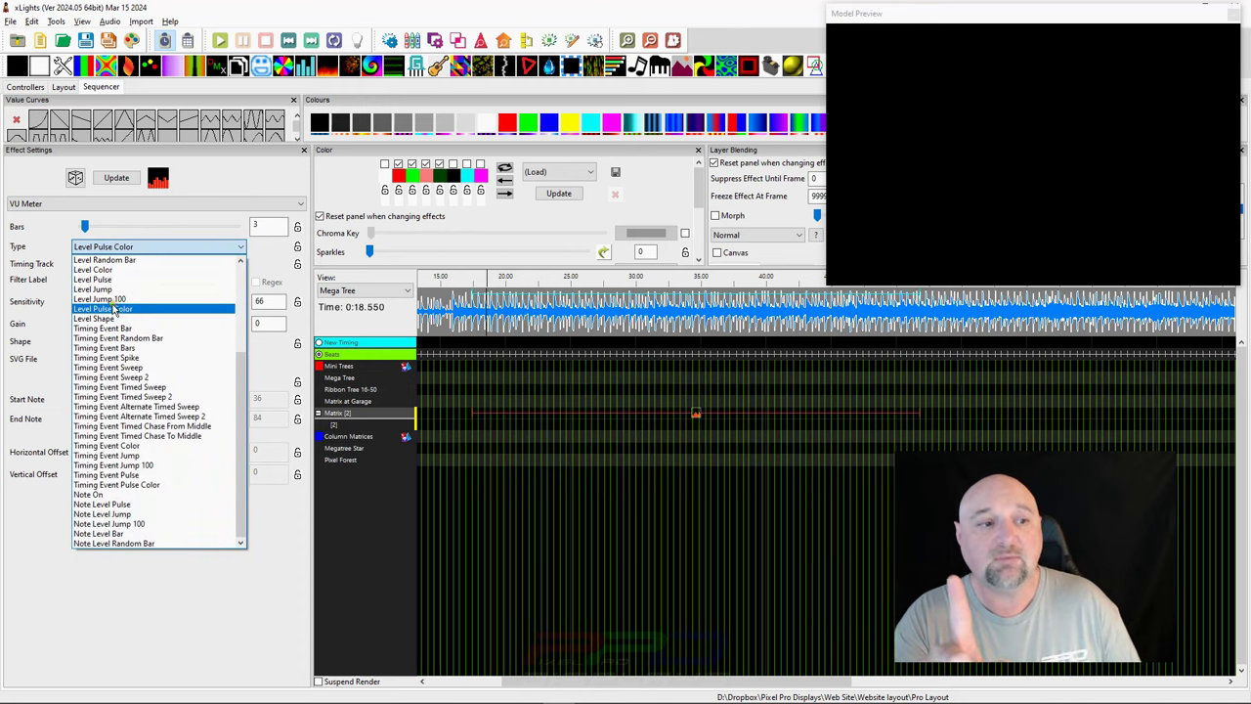
pyautogui.click(105, 288)
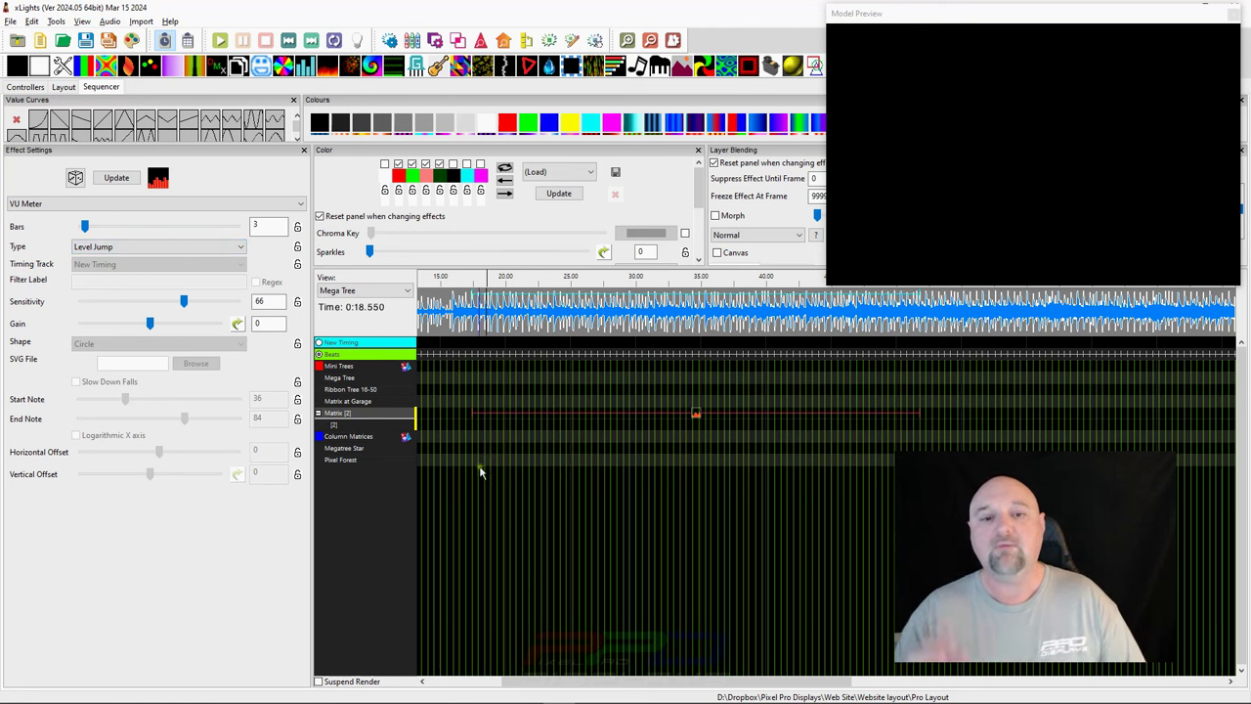
pyautogui.click(110, 247)
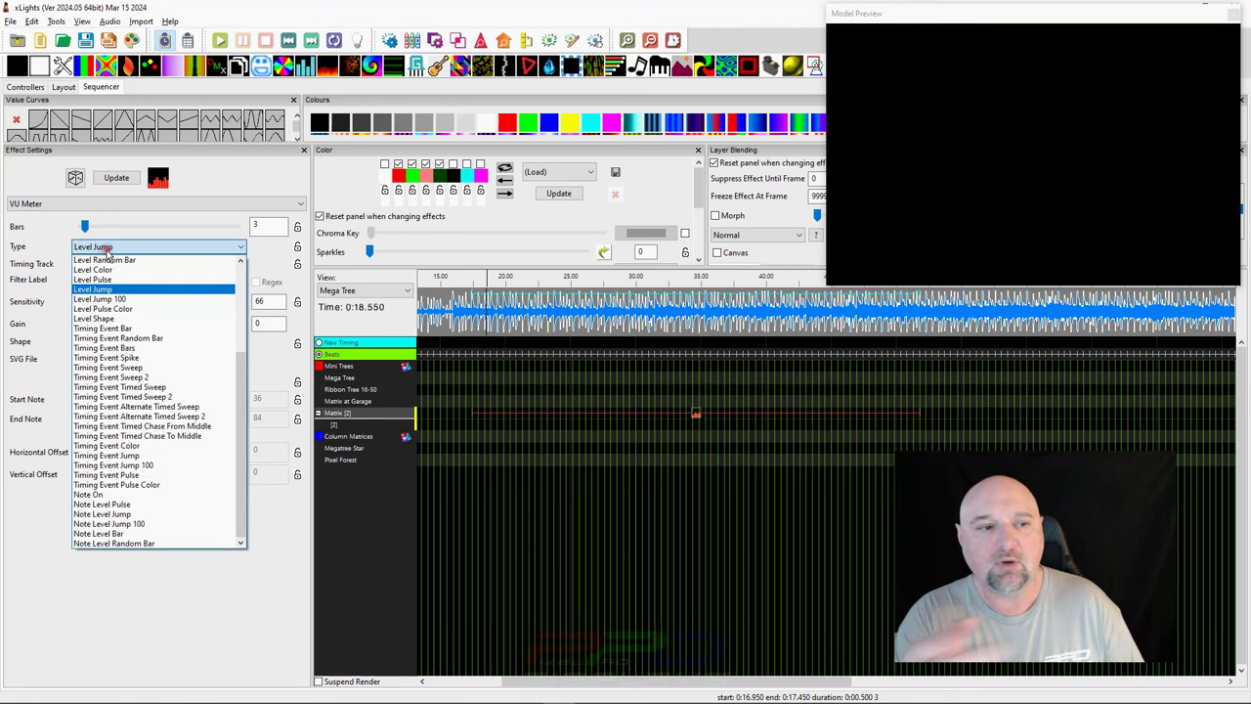
pyautogui.click(98, 290)
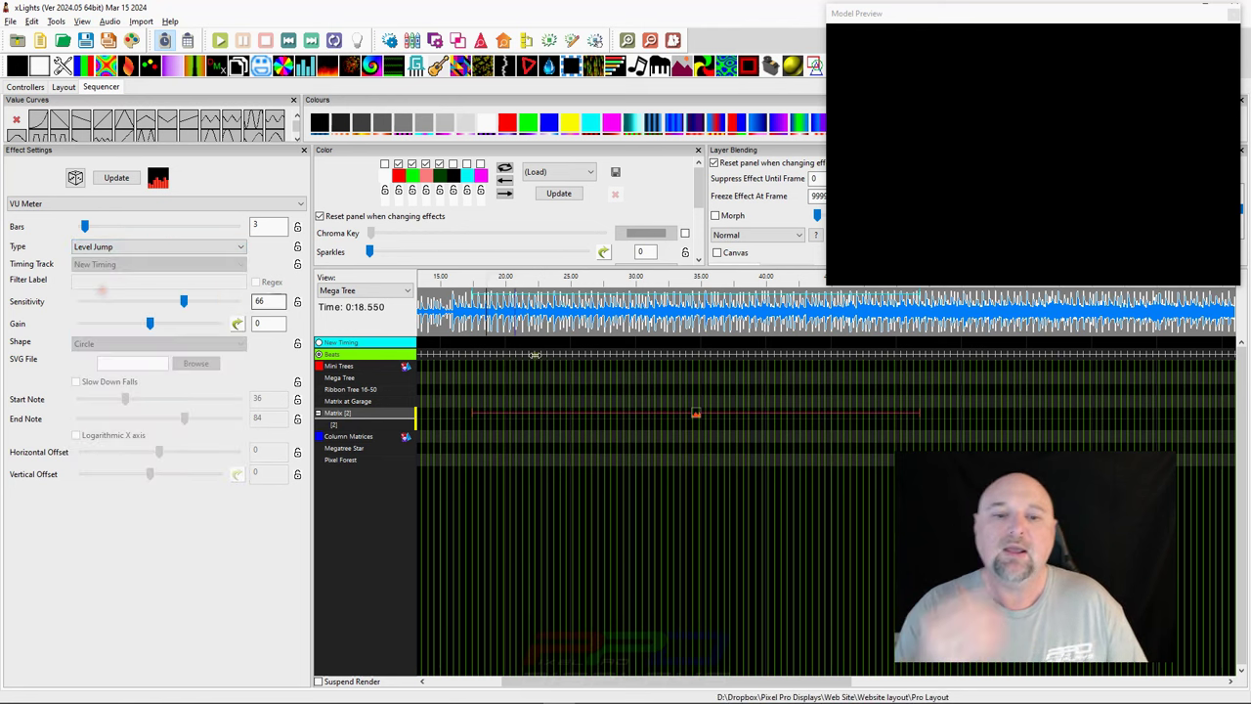
pyautogui.click(693, 415)
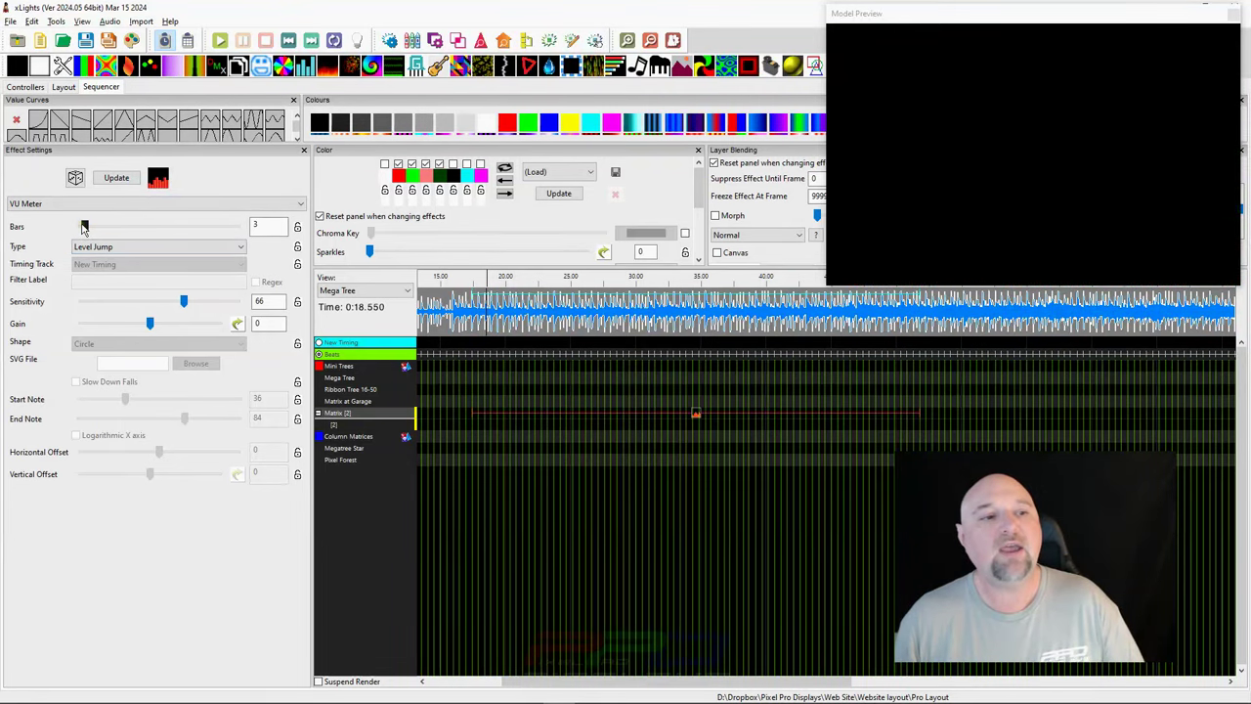
# - Raise bars to 21 and adjust sensitivity and gain while previewing the song
pyautogui.moveTo(84, 226); pyautogui.dragTo(113, 227)
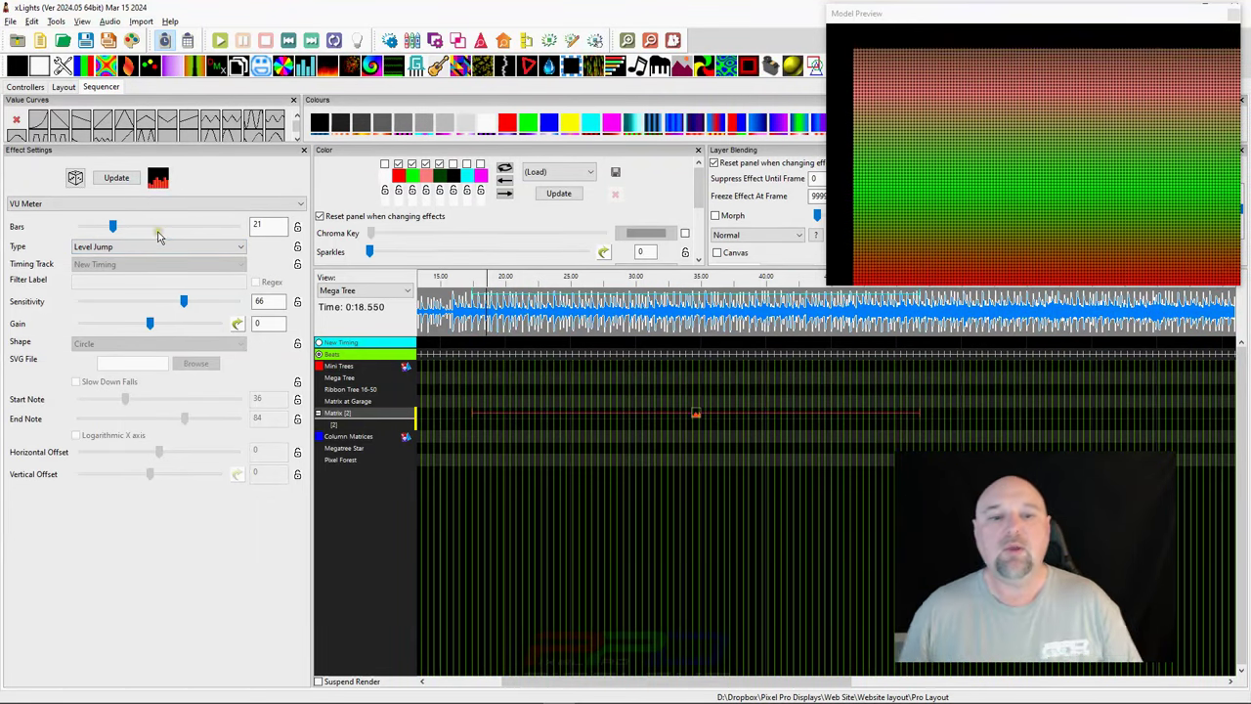
pyautogui.click(473, 319)
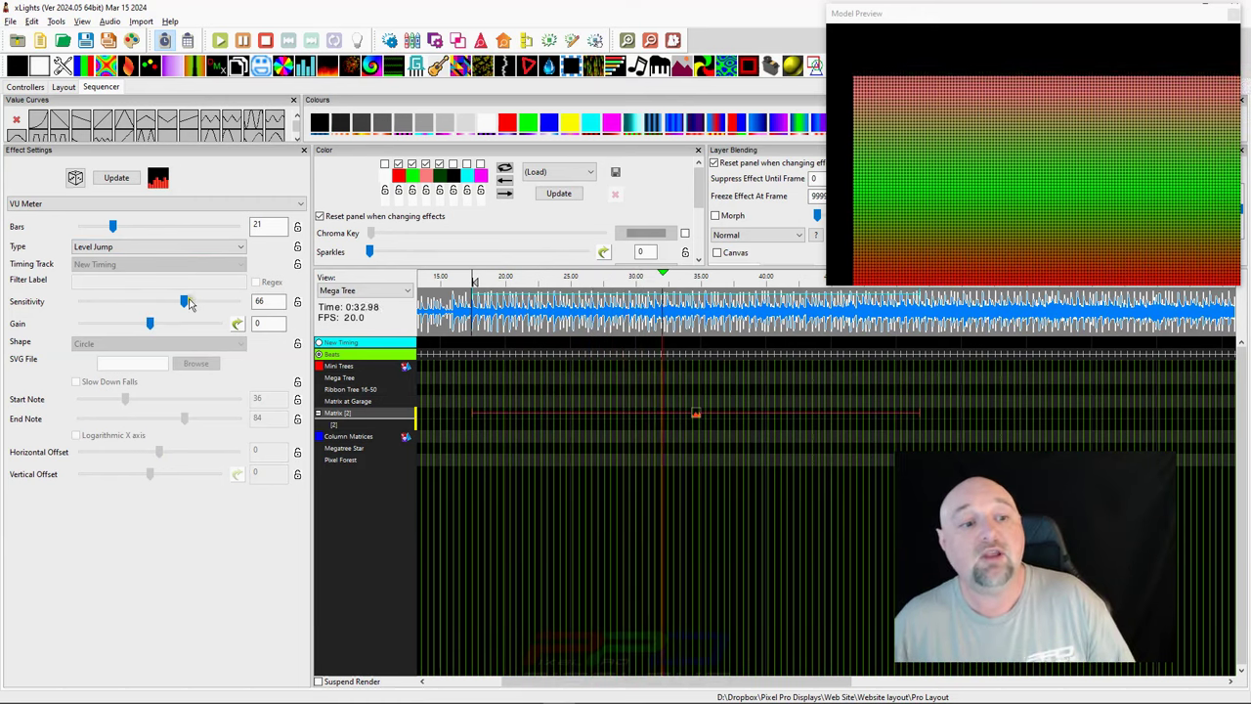
pyautogui.moveTo(184, 301); pyautogui.dragTo(212, 302)
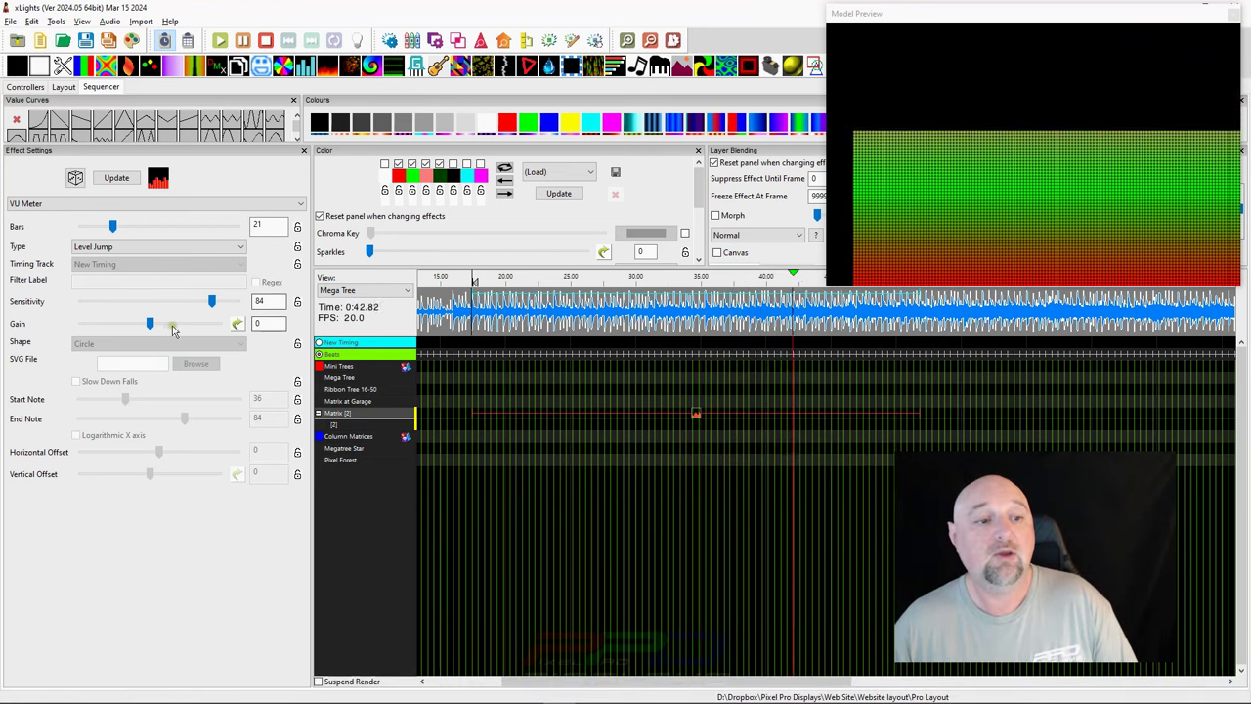
pyautogui.moveTo(148, 323); pyautogui.dragTo(174, 333)
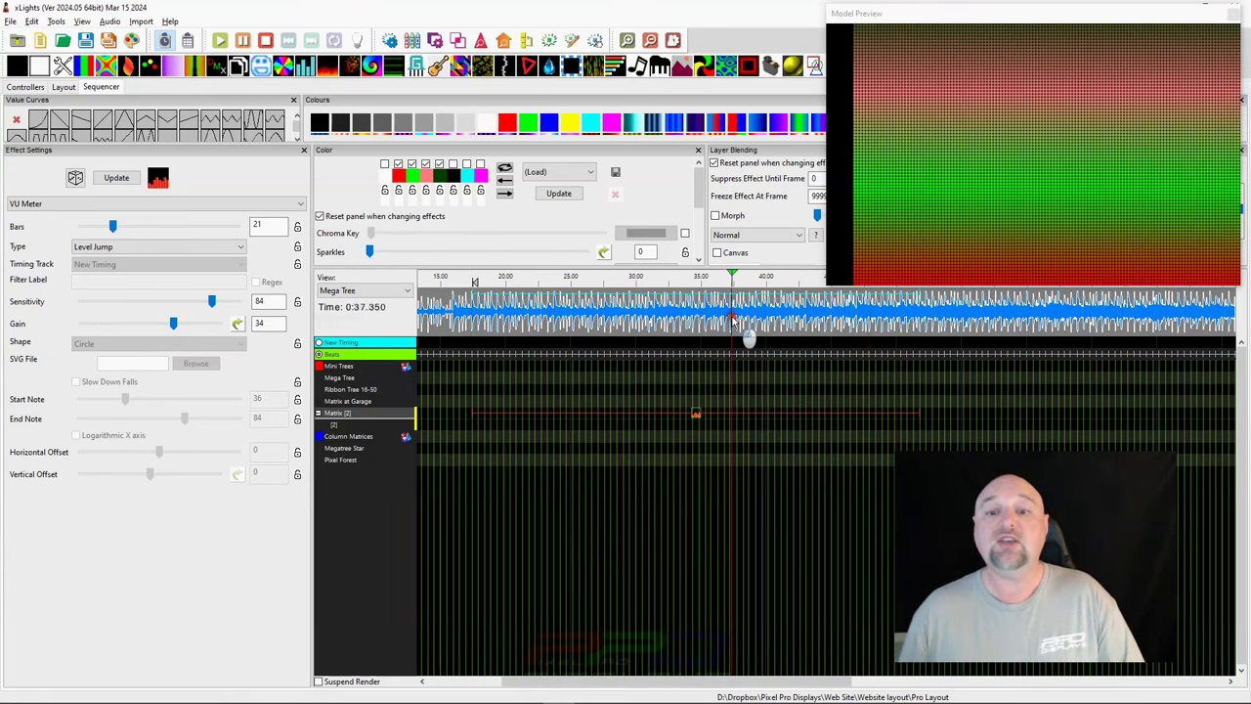
pyautogui.press('space')
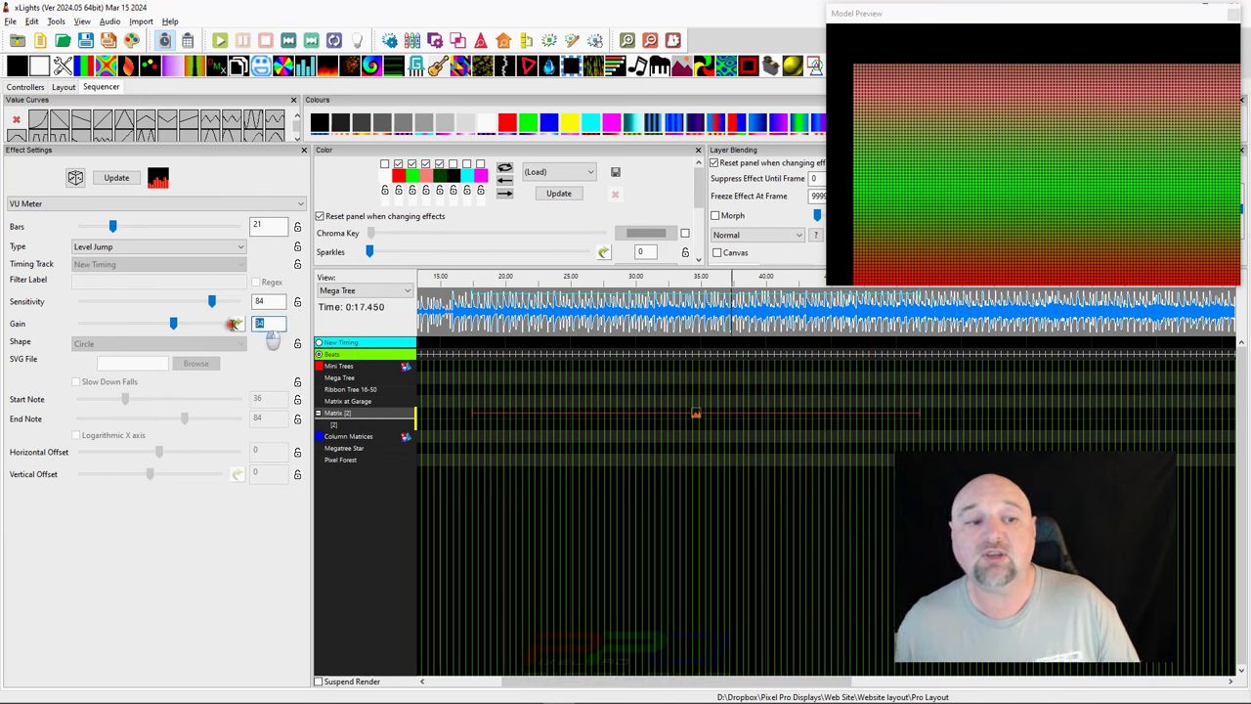
# - Reselect the effect, set bars to 35 and apply the Level Jump settings
pyautogui.click(502, 450)
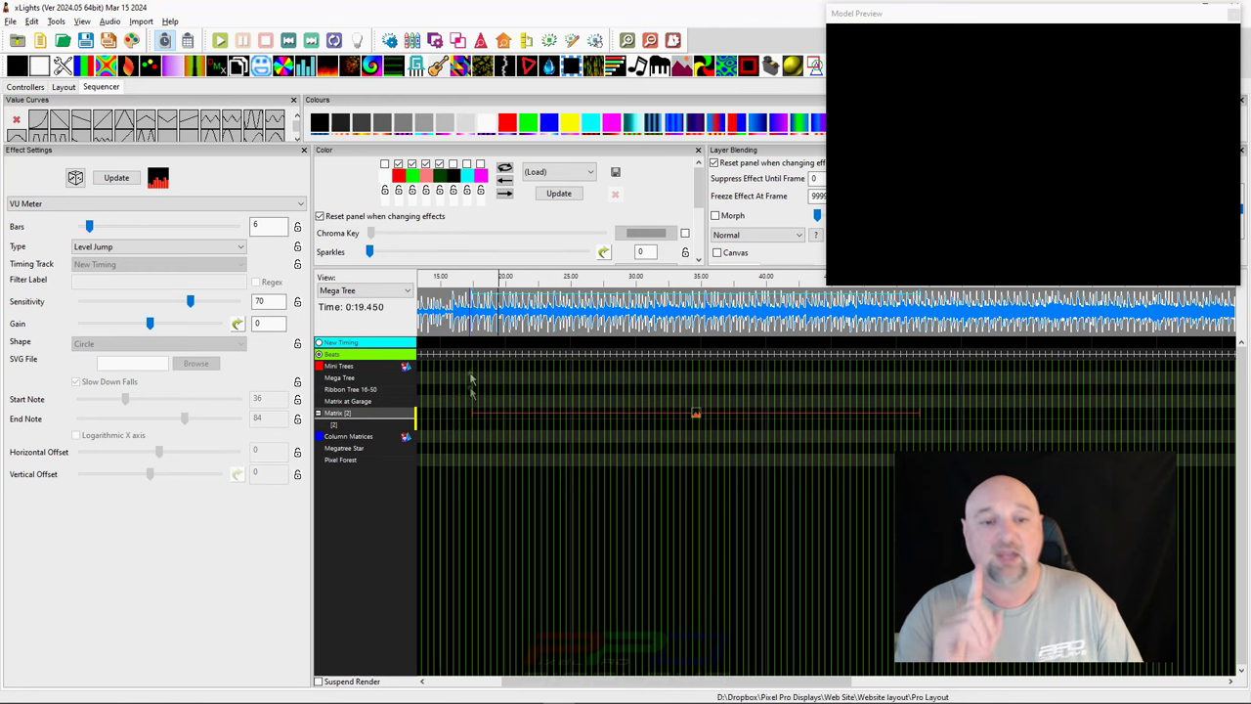
pyautogui.moveTo(88, 230); pyautogui.dragTo(127, 232)
pyautogui.click(115, 180)
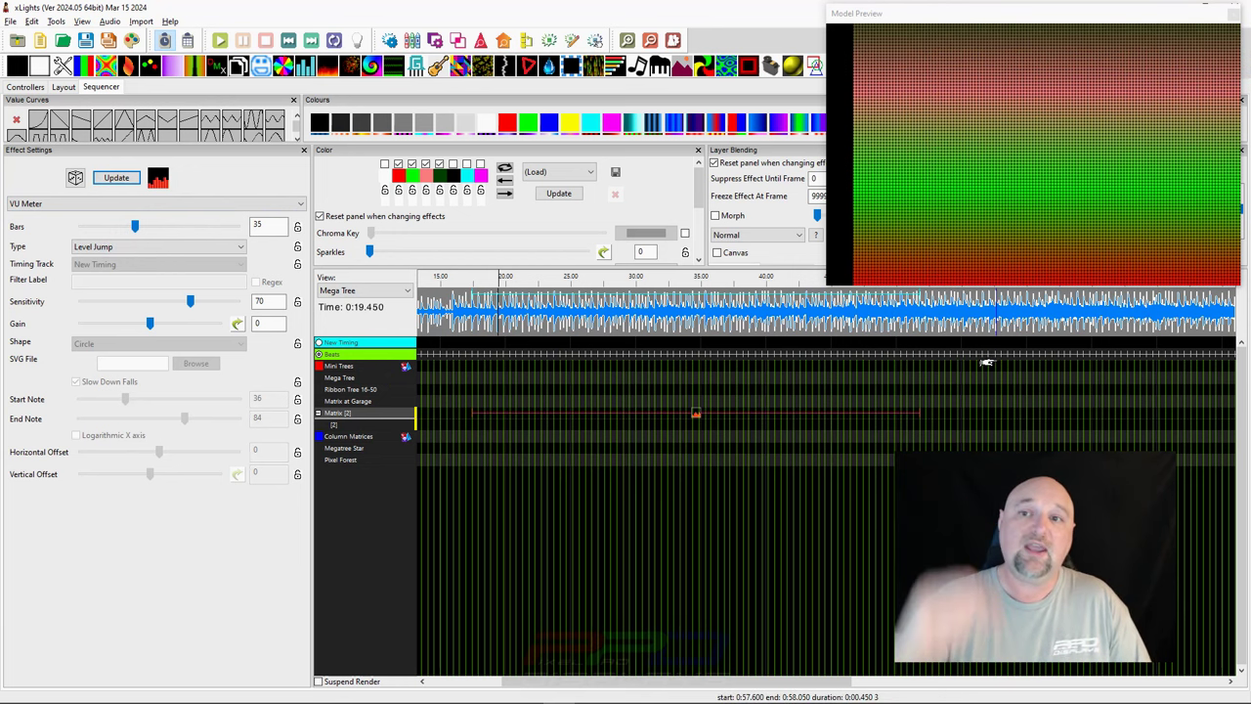
# - Change the VU Meter type to Level Jump 100 and reduce the bars from 35 to 11
pyautogui.click(105, 250)
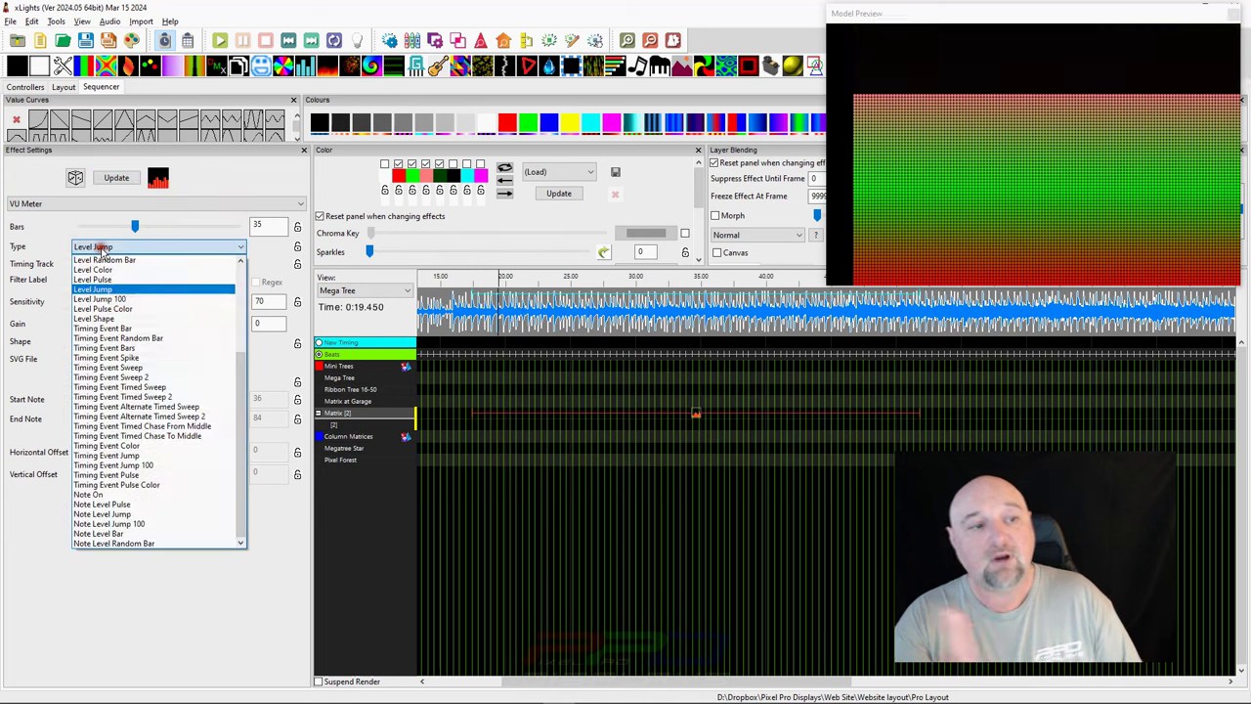
pyautogui.click(94, 299)
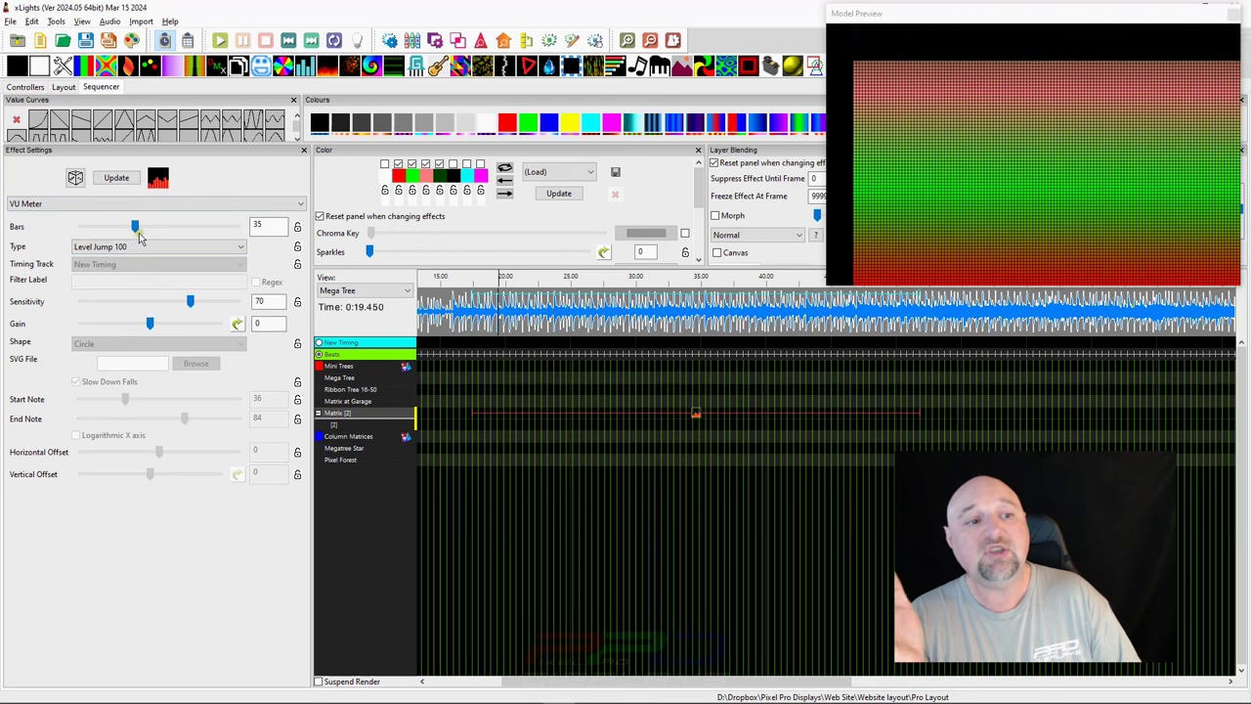
pyautogui.moveTo(134, 228); pyautogui.dragTo(85, 228)
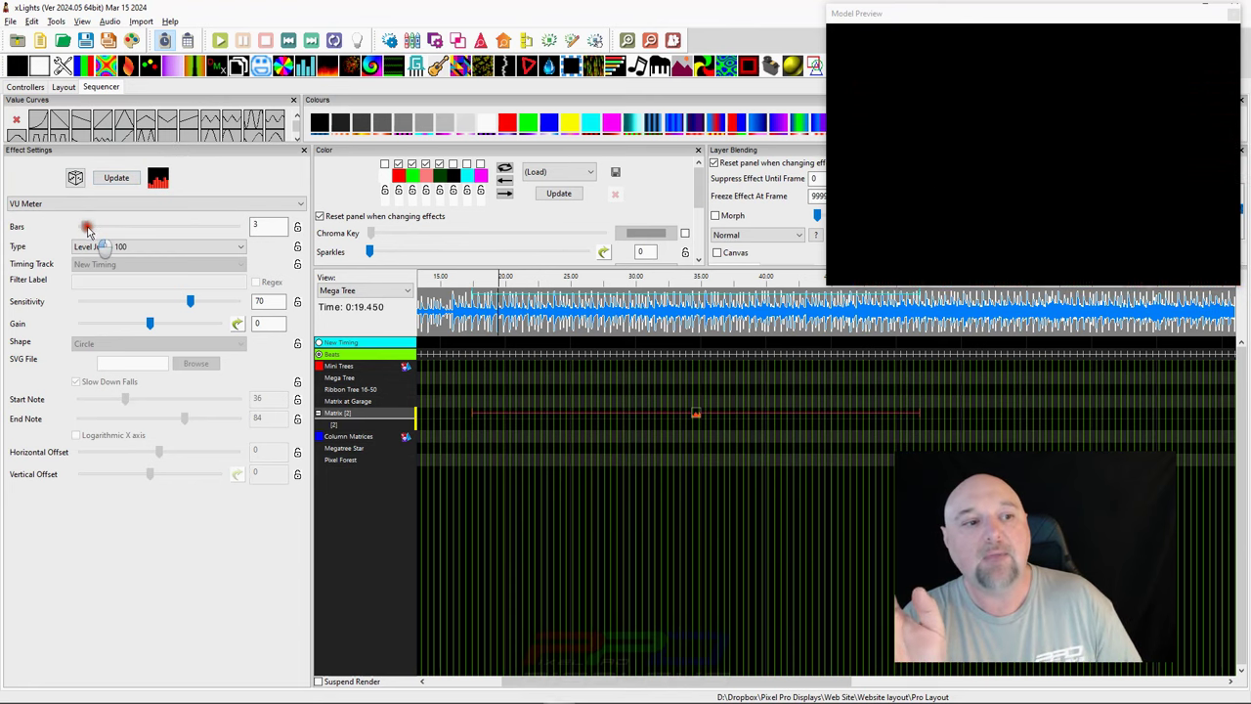
pyautogui.moveTo(86, 226); pyautogui.dragTo(98, 226)
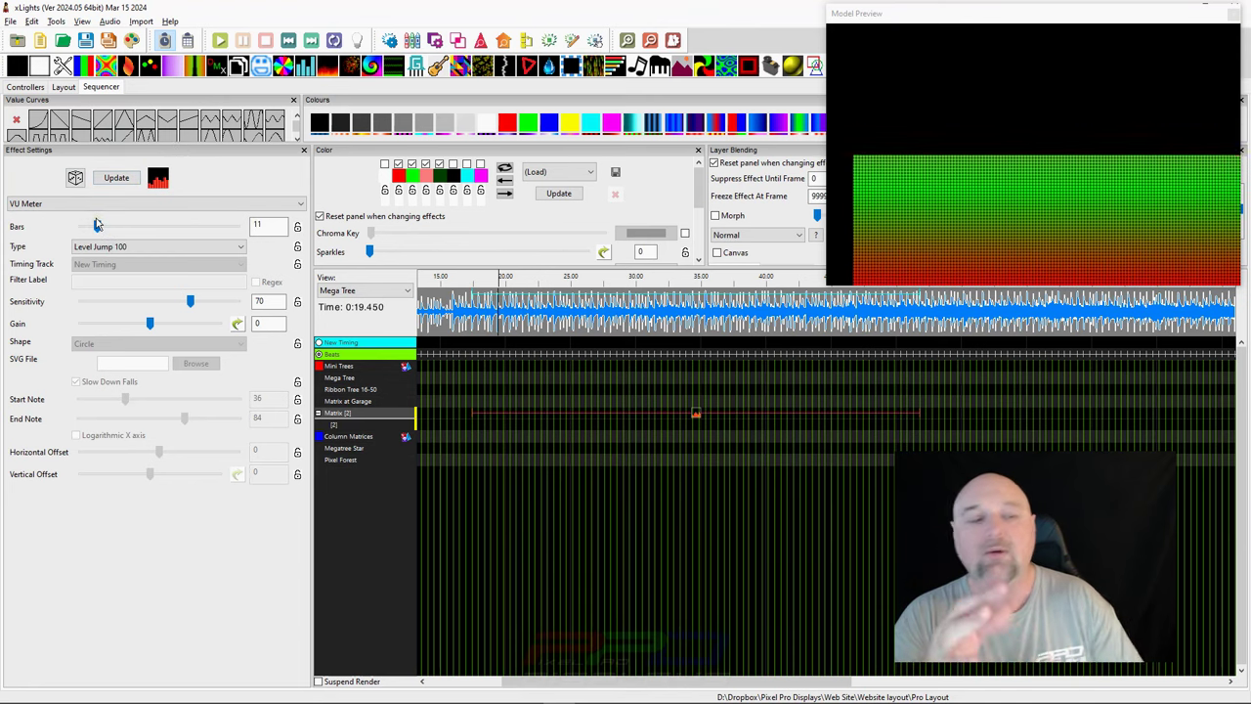